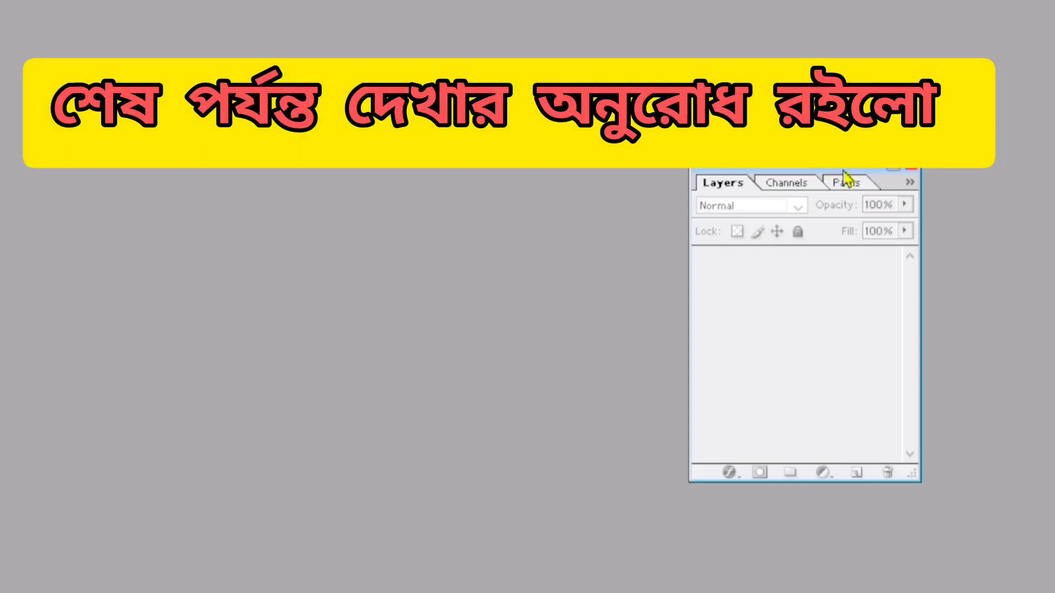
Close the floating Layers palette.
{"action": "left_click_drag", "start_coordinate": [827, 175], "coordinate": [847, 179]}
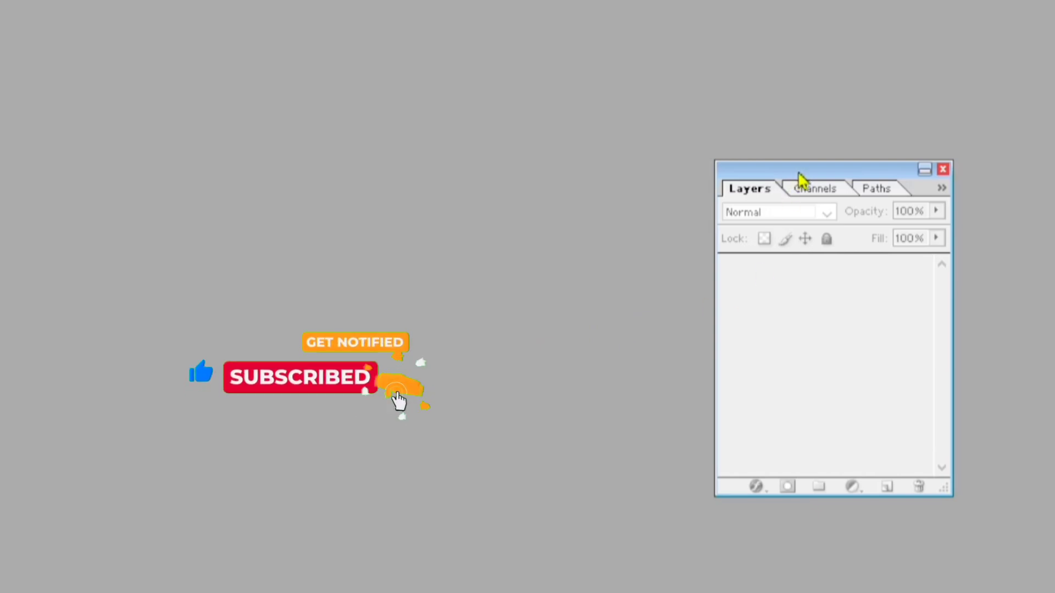
{"action": "left_click_drag", "start_coordinate": [801, 179], "coordinate": [817, 141]}
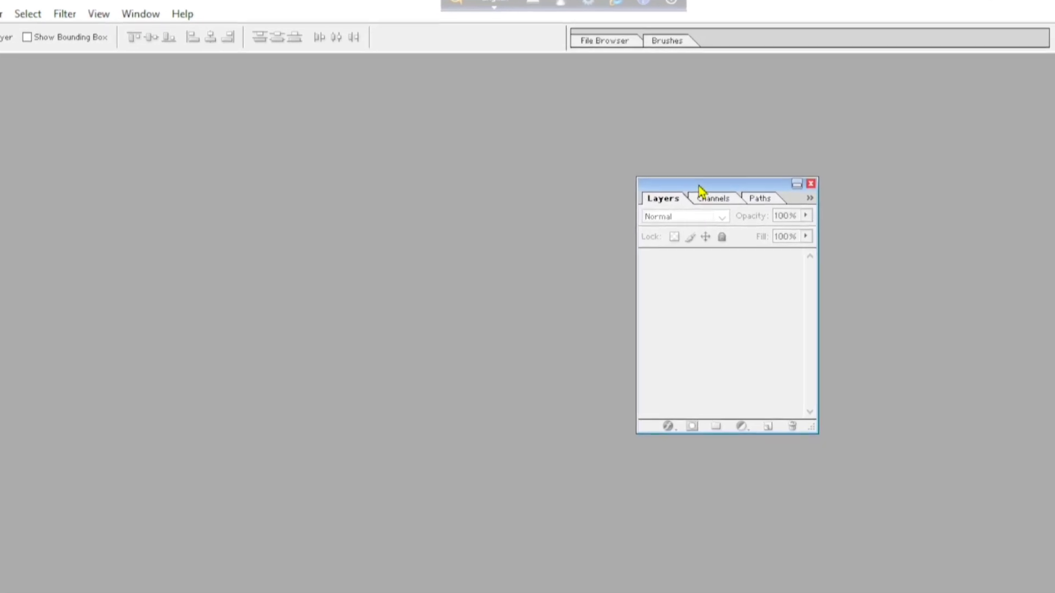
{"action": "left_click_drag", "start_coordinate": [699, 189], "coordinate": [725, 197]}
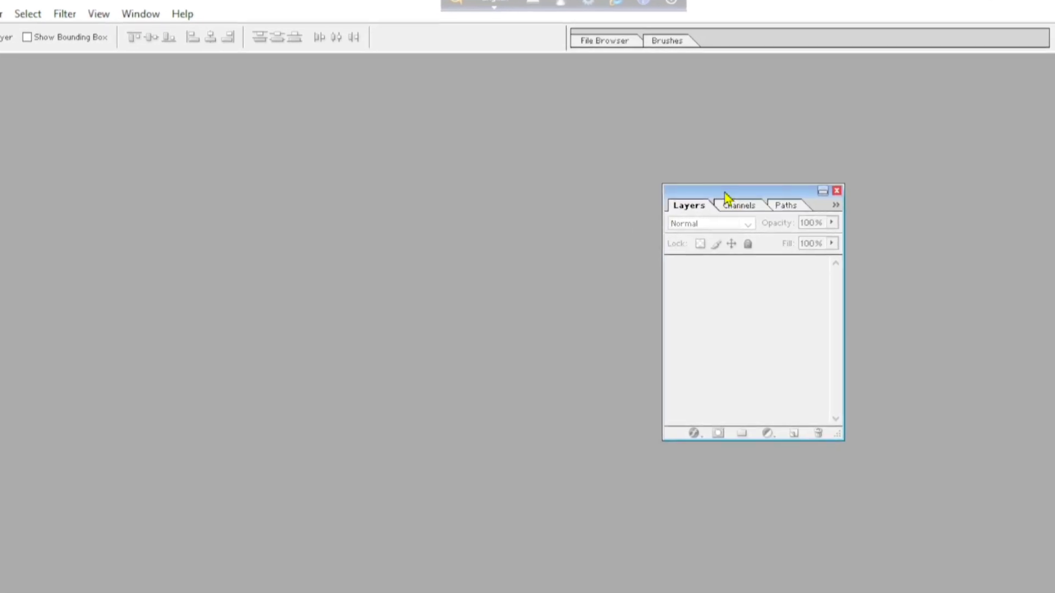
{"action": "left_click", "coordinate": [837, 191]}
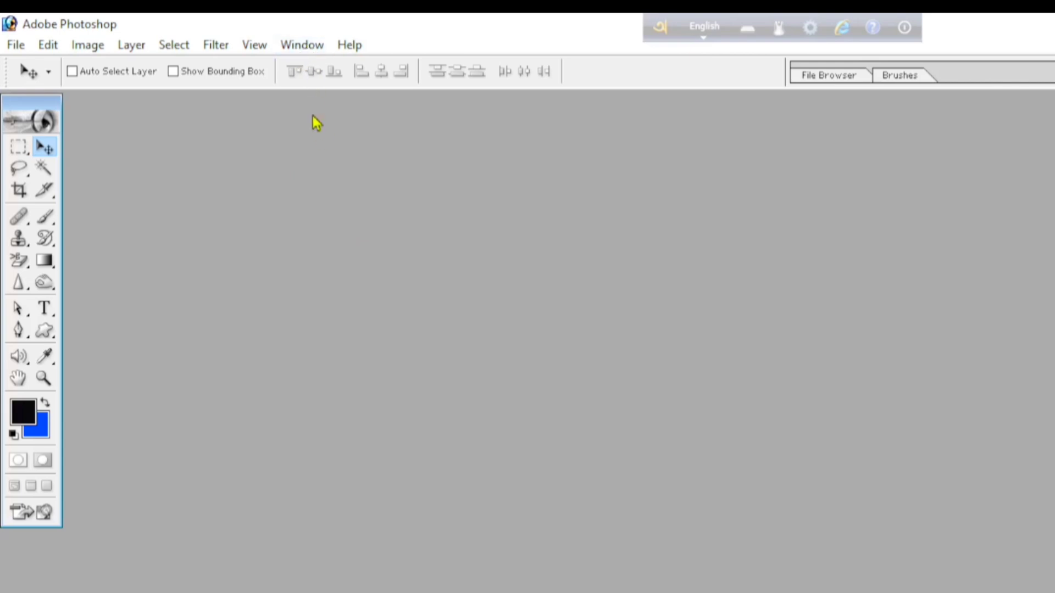
Display the Layers palette and position it in the open workspace, well away from the toolbox.
{"action": "left_click", "coordinate": [298, 49]}
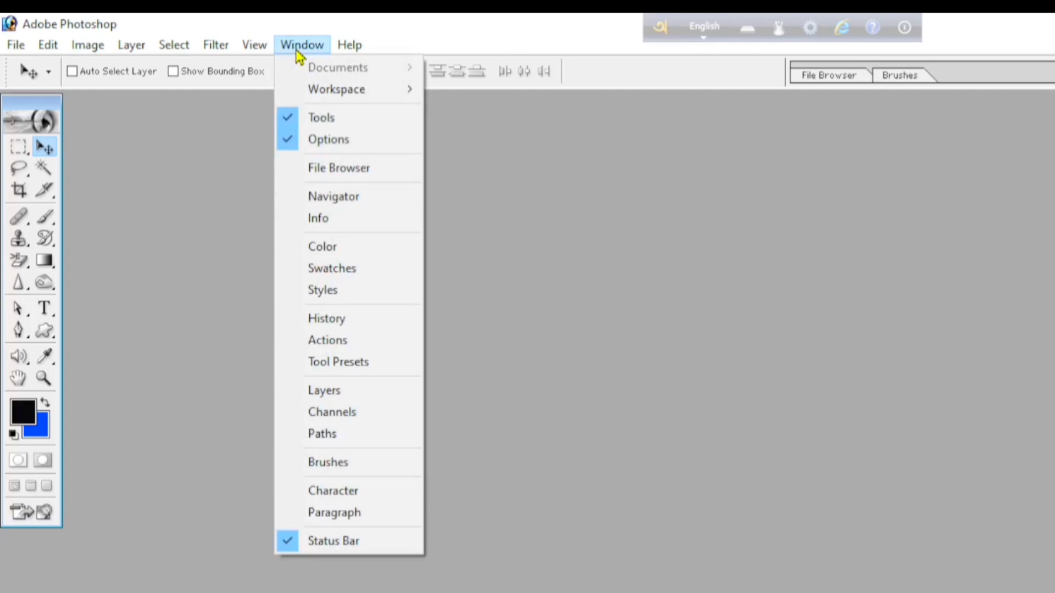
{"action": "left_click", "coordinate": [328, 394]}
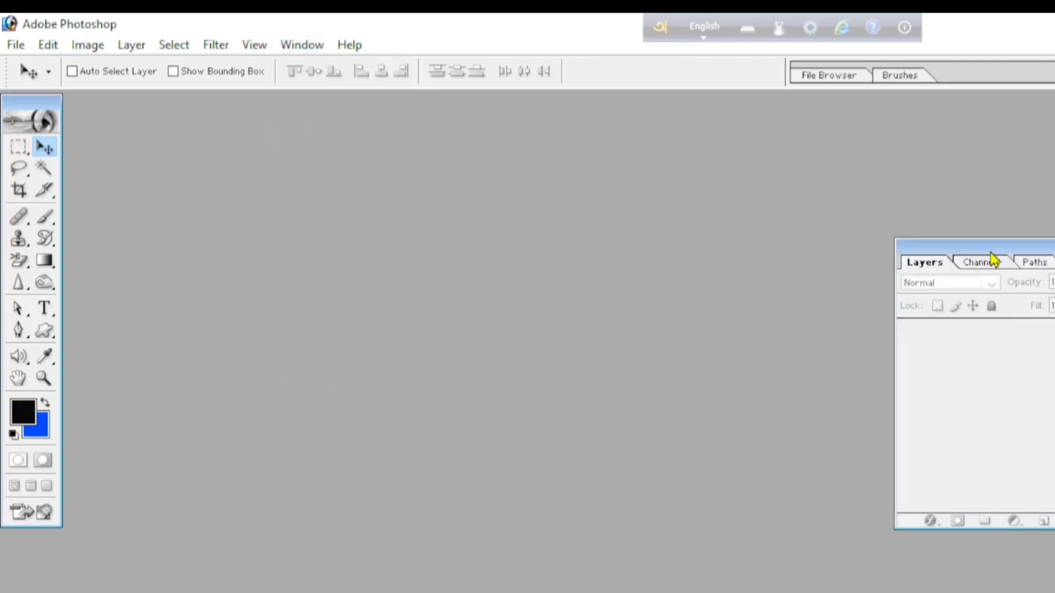
{"action": "left_click_drag", "start_coordinate": [990, 252], "coordinate": [1054, 307]}
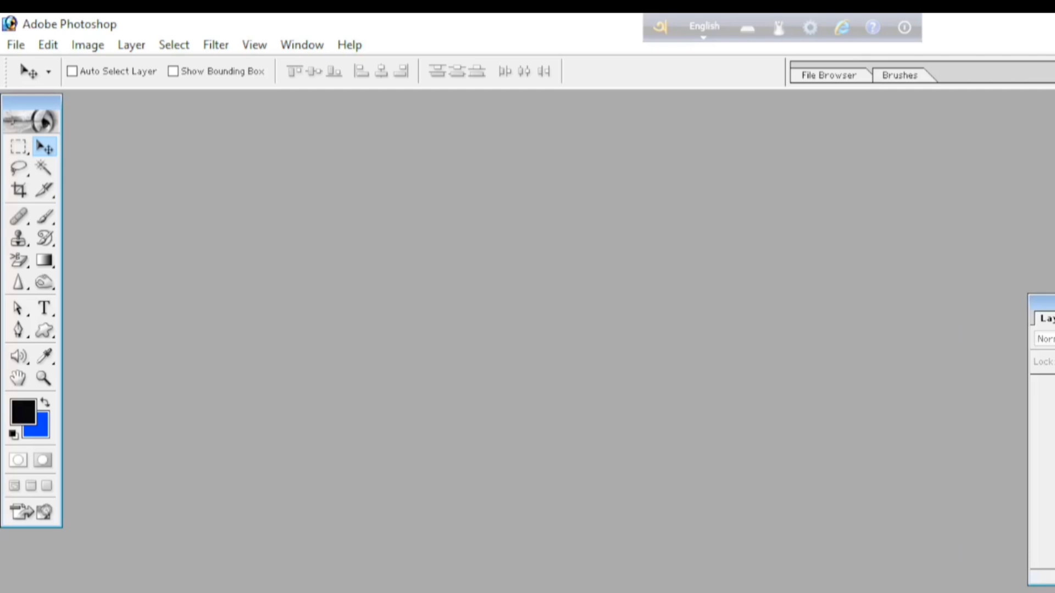
{"action": "left_click_drag", "start_coordinate": [1052, 302], "coordinate": [1014, 289]}
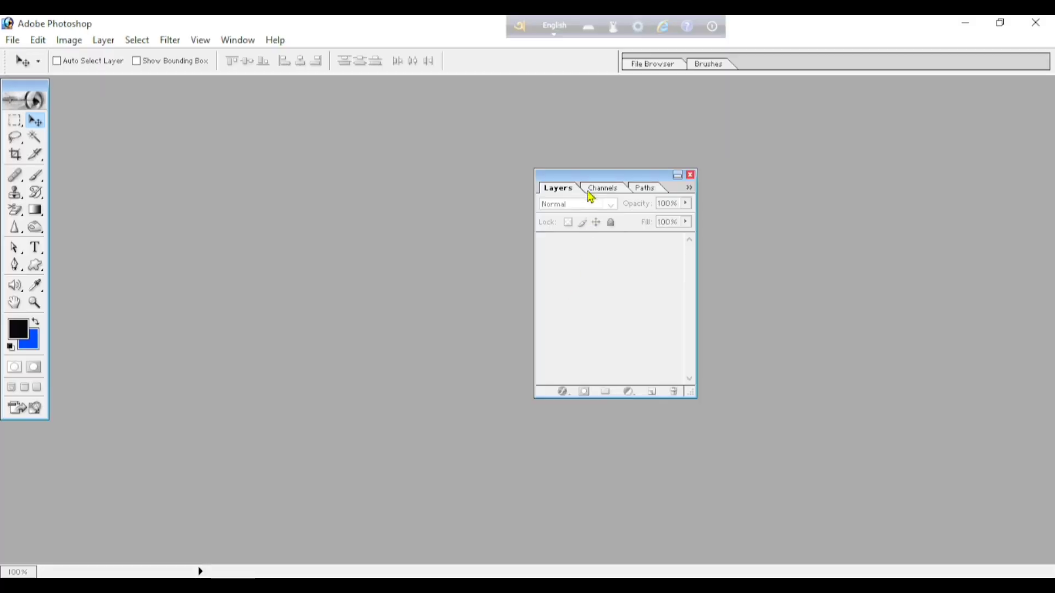
{"action": "left_click_drag", "start_coordinate": [596, 175], "coordinate": [605, 179]}
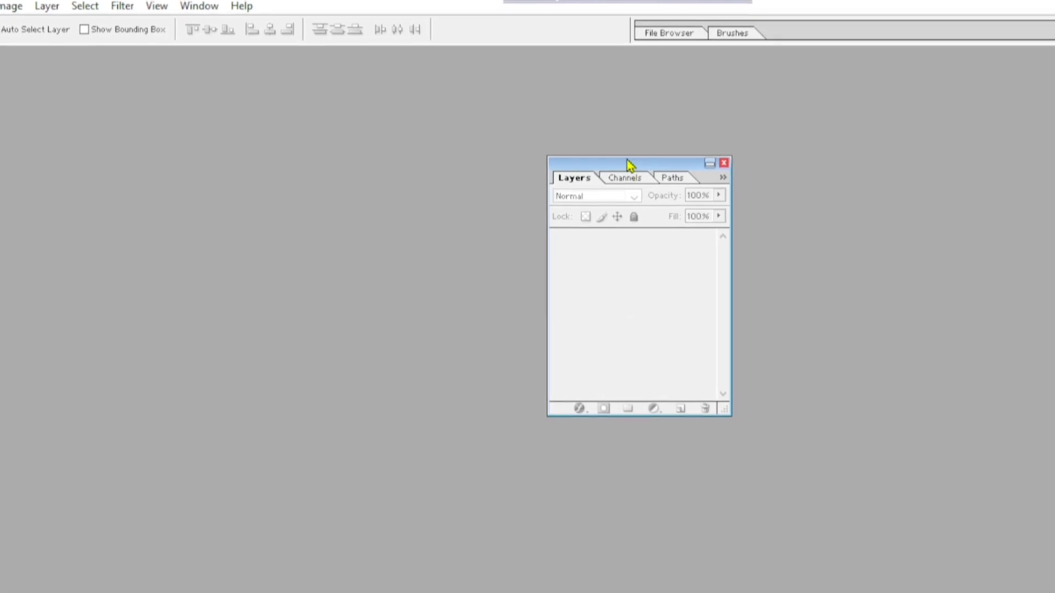
{"action": "left_click_drag", "start_coordinate": [626, 167], "coordinate": [640, 172]}
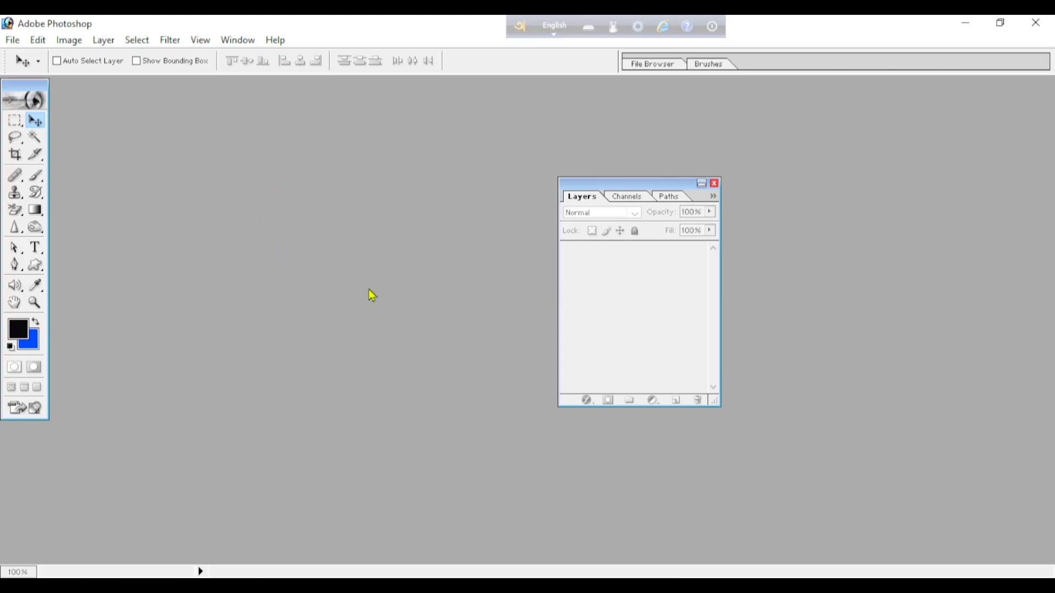
{"action": "left_click_drag", "start_coordinate": [648, 195], "coordinate": [736, 209]}
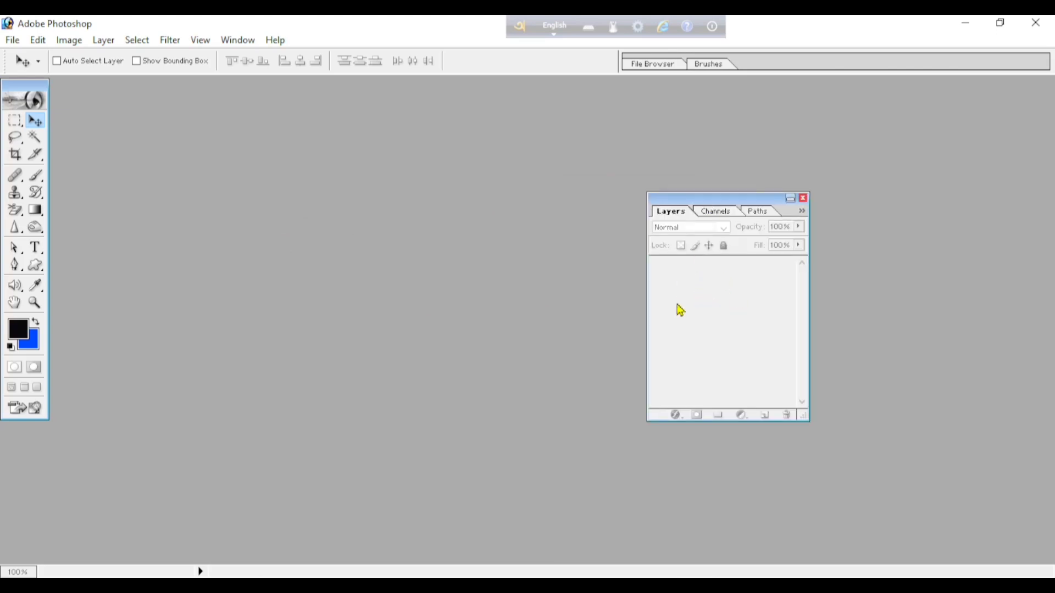
Open the Pexels photo numbered 11934978 from Downloads to view its Background layer, and close the photo.
{"action": "double_click", "coordinate": [187, 228]}
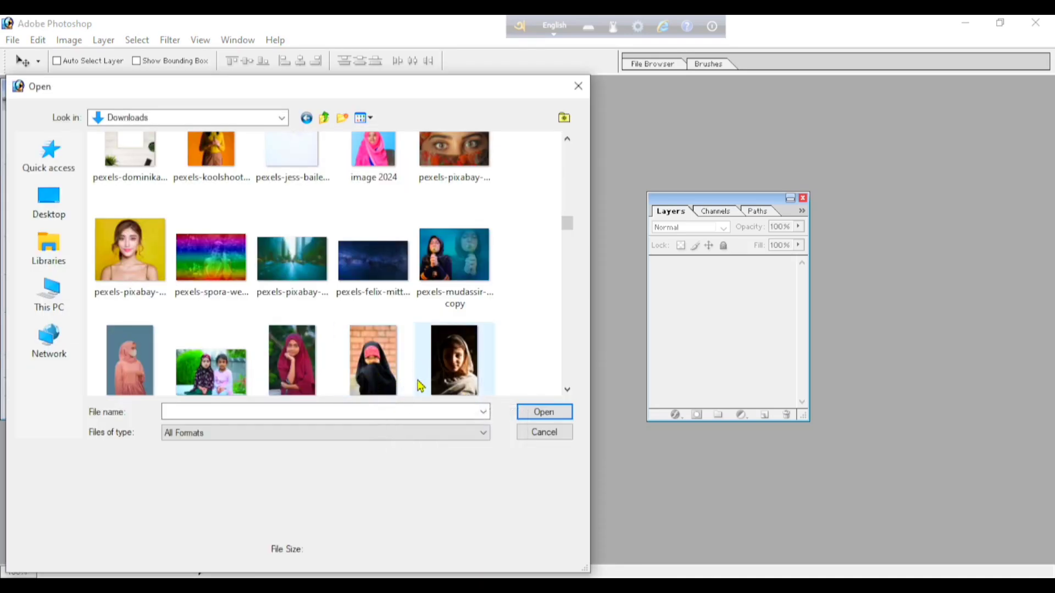
{"action": "left_click", "coordinate": [361, 365]}
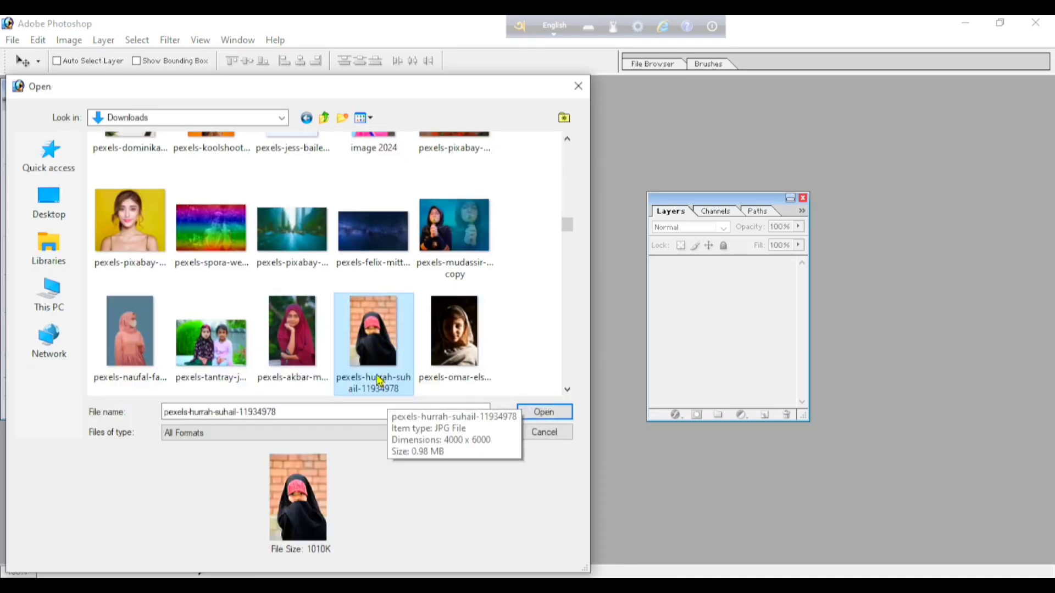
{"action": "left_click", "coordinate": [530, 418]}
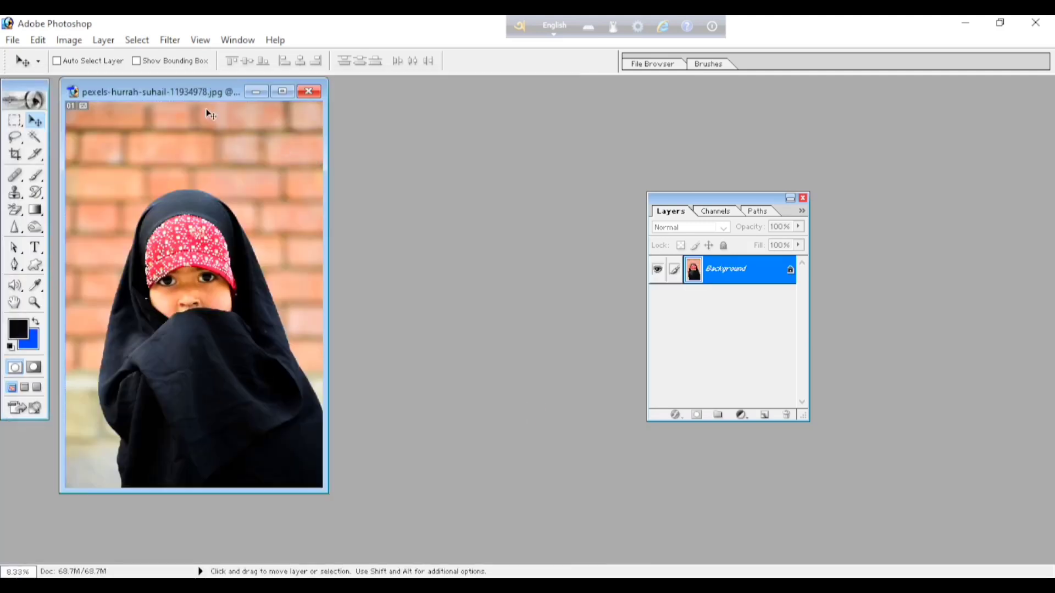
{"action": "left_click_drag", "start_coordinate": [197, 96], "coordinate": [304, 107]}
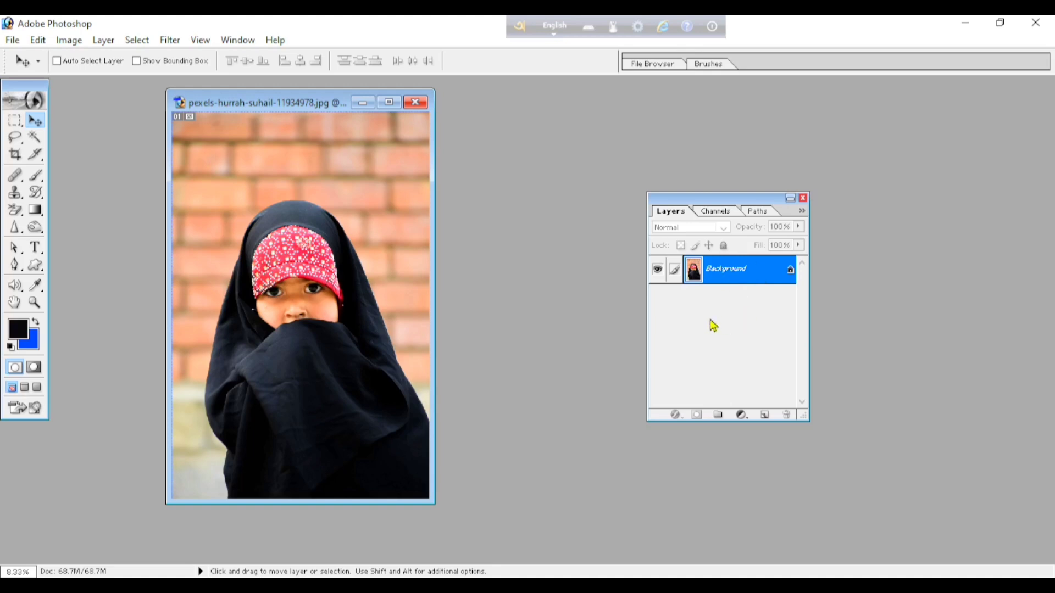
{"action": "key", "text": "ctrl+w"}
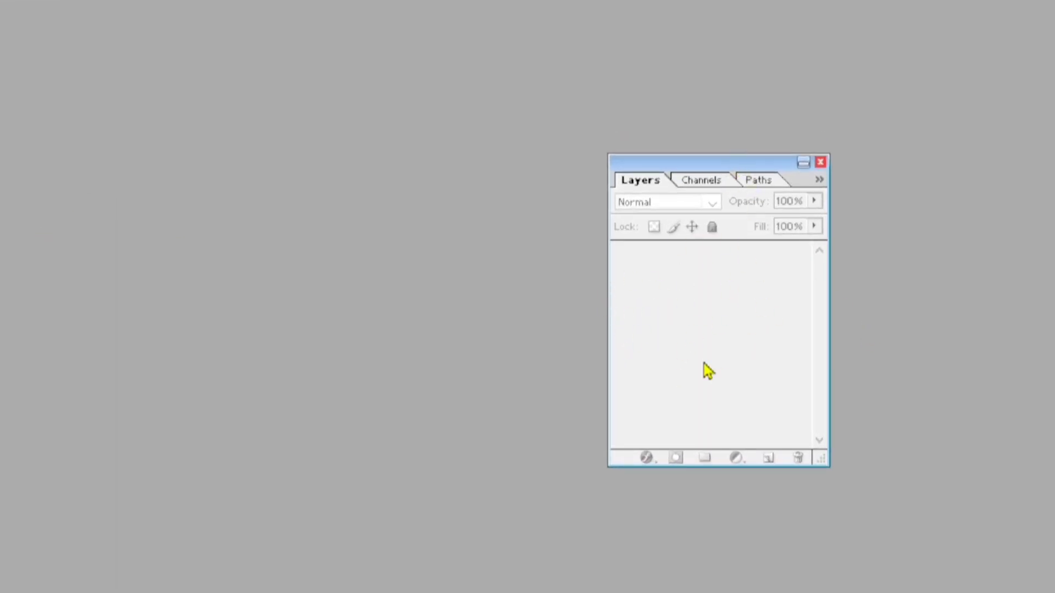
Open the image ai-generated-9236799_1280 from Downloads and move its window away from the toolbox.
{"action": "double_click", "coordinate": [141, 238]}
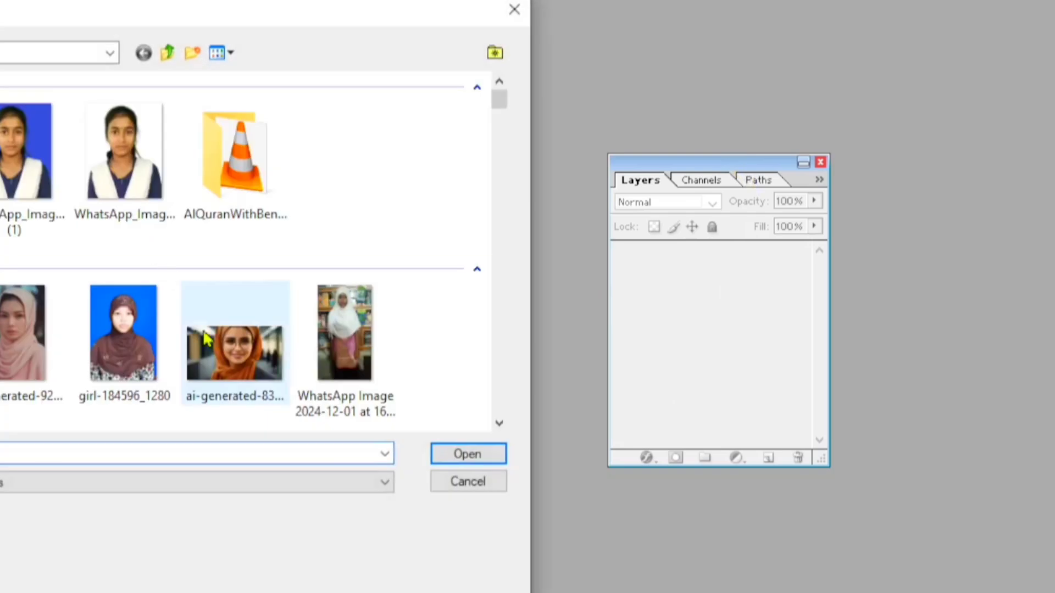
{"action": "left_click", "coordinate": [30, 352]}
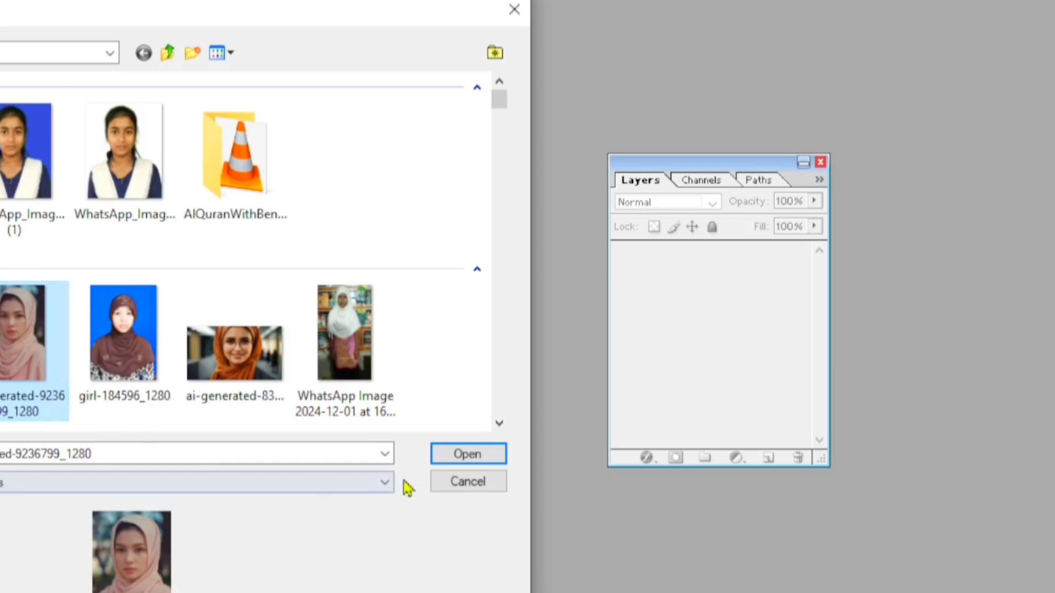
{"action": "left_click", "coordinate": [468, 455]}
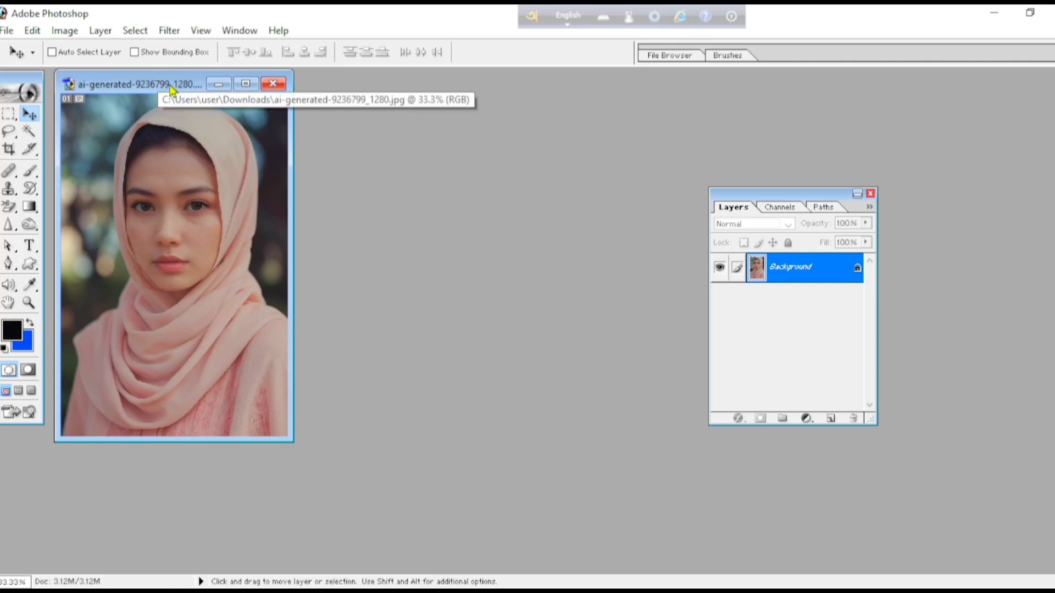
{"action": "left_click_drag", "start_coordinate": [170, 88], "coordinate": [312, 118]}
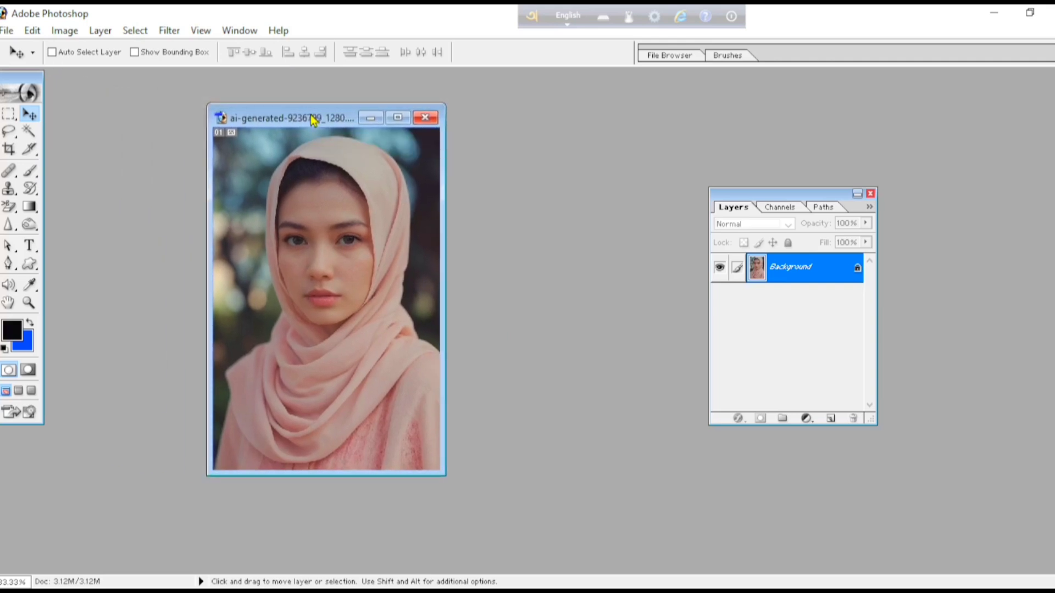
{"action": "left_click_drag", "start_coordinate": [312, 118], "coordinate": [337, 127]}
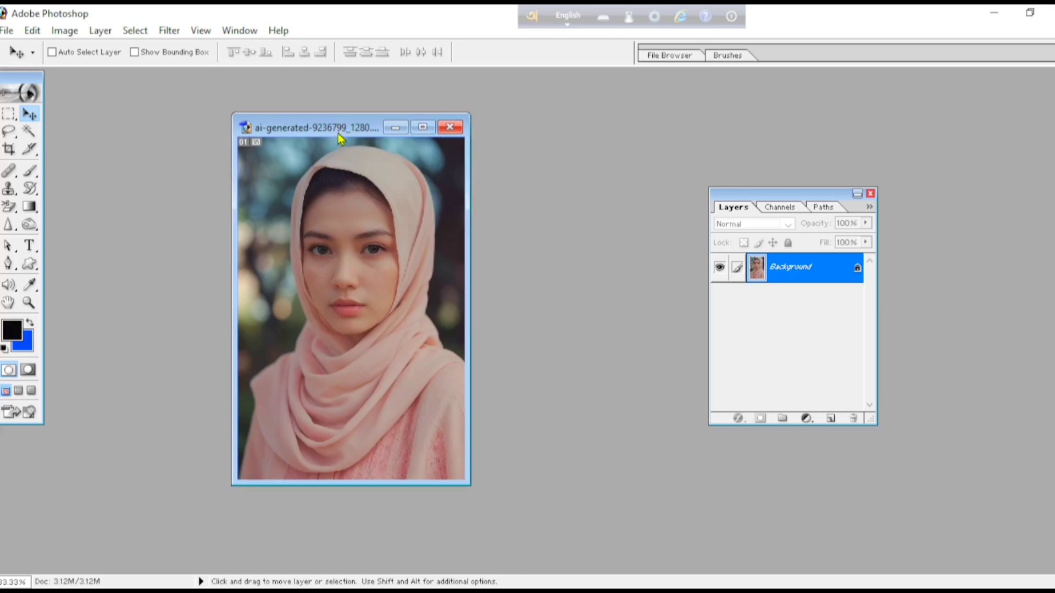
Maximise the image window and move the Layers palette farther away from the photo.
{"action": "left_click", "coordinate": [422, 131]}
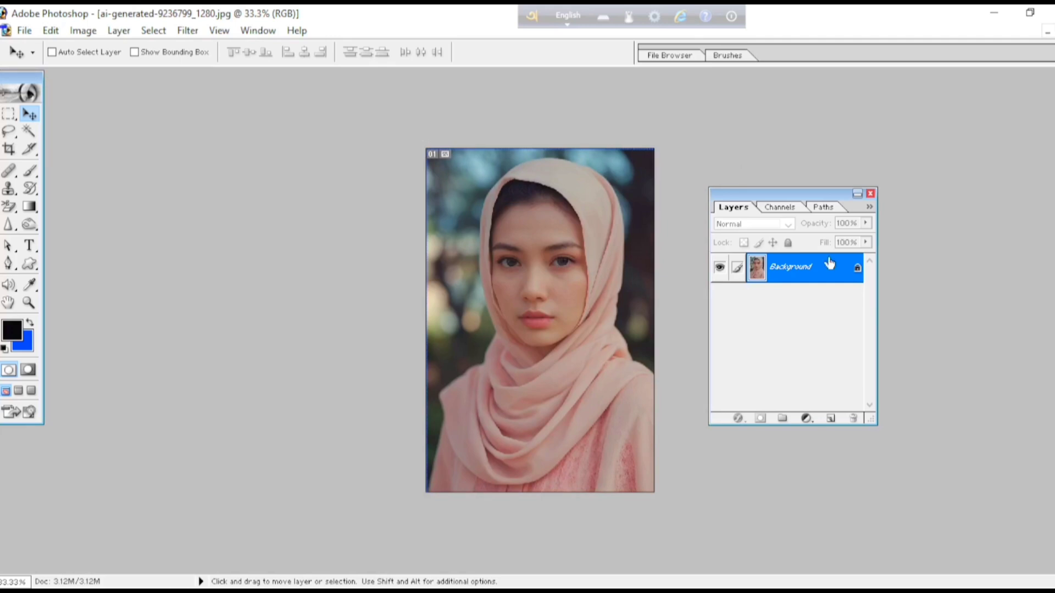
{"action": "left_click_drag", "start_coordinate": [784, 199], "coordinate": [942, 265]}
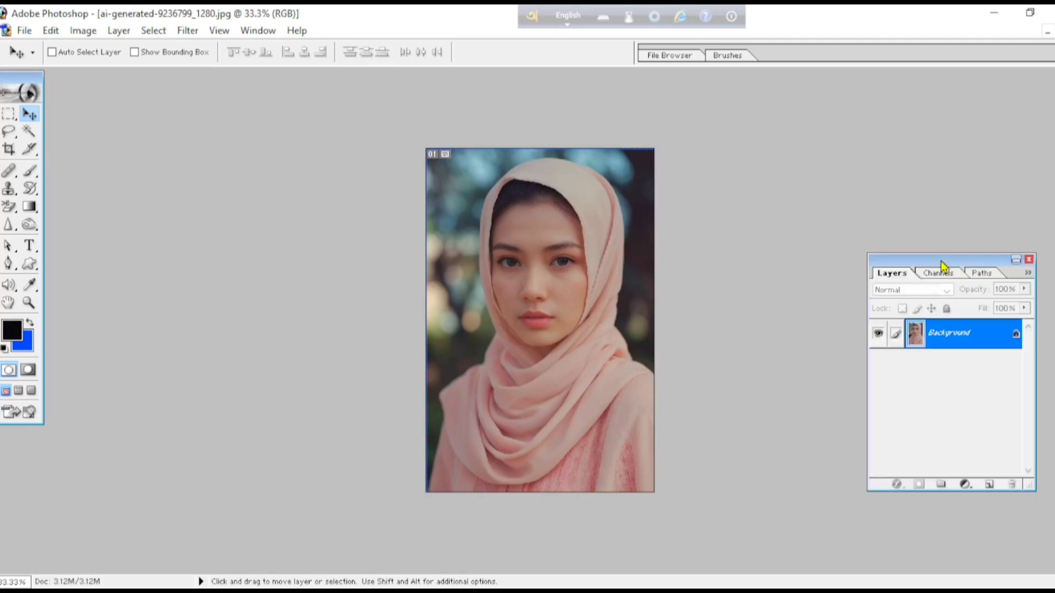
{"action": "scroll", "coordinate": [884, 261], "scroll_direction": "up", "scroll_amount": 1}
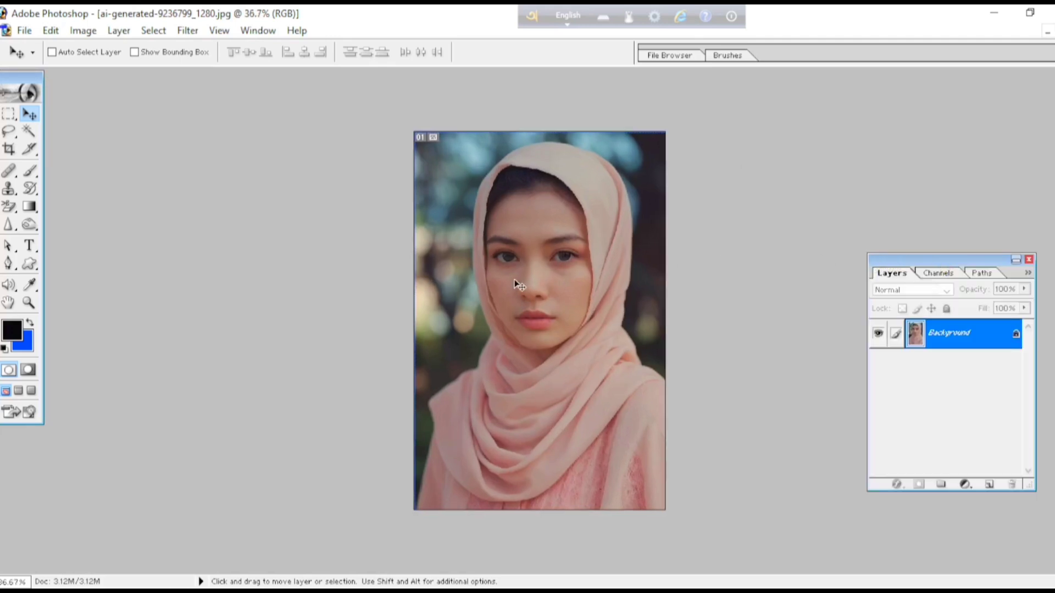
{"action": "scroll", "coordinate": [516, 286], "scroll_direction": "up", "scroll_amount": 1}
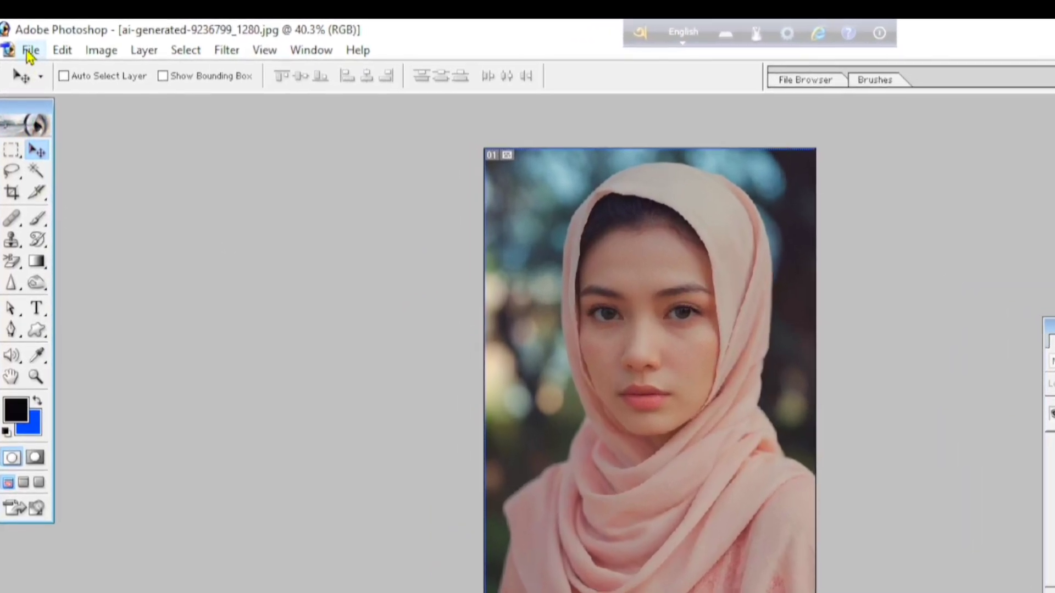
Open the image ai-generated-8387960_1280 from the Downloads folder as a second document.
{"action": "left_click", "coordinate": [30, 40]}
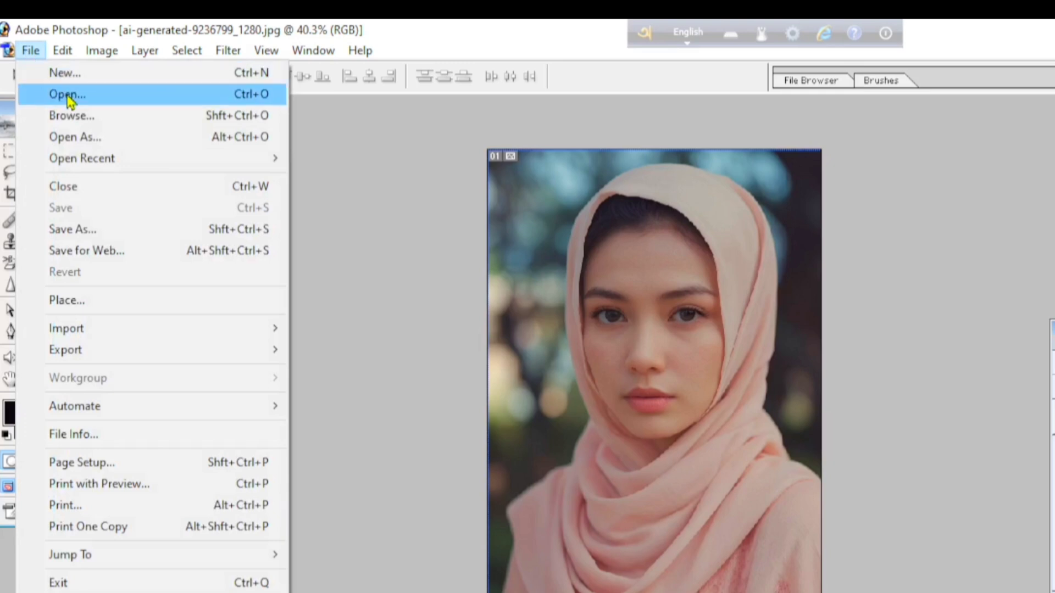
{"action": "left_click", "coordinate": [67, 94]}
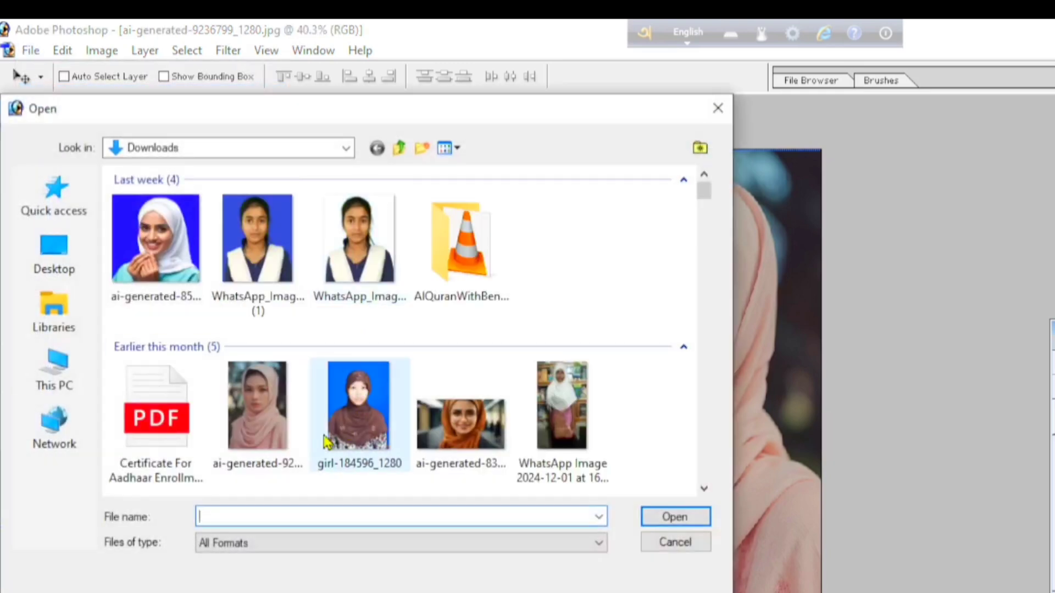
{"action": "scroll", "coordinate": [329, 445], "scroll_direction": "down", "scroll_amount": 3}
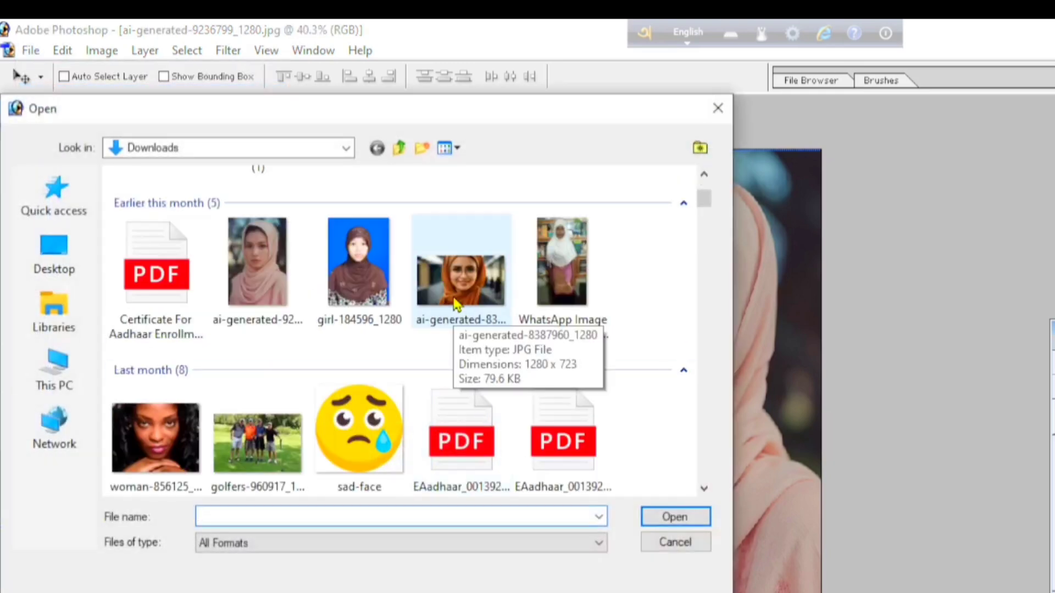
{"action": "left_click", "coordinate": [460, 277]}
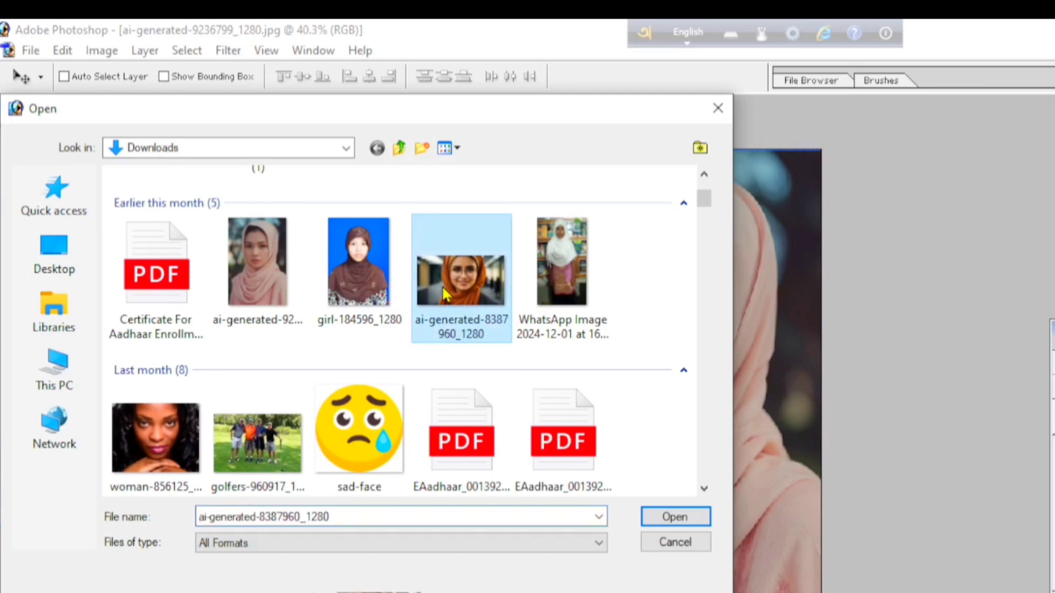
{"action": "left_click", "coordinate": [659, 522]}
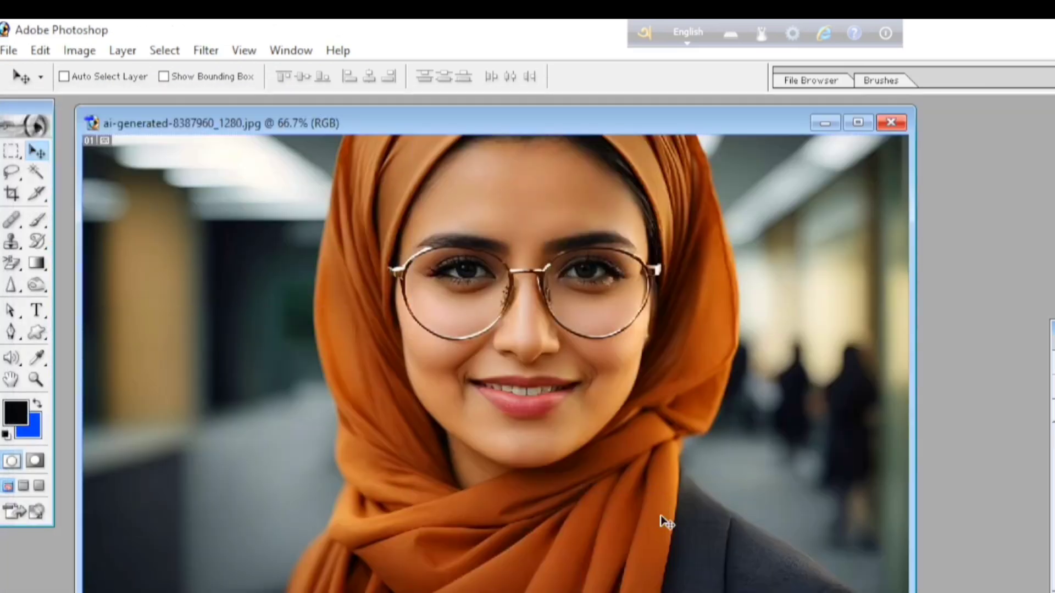
Narrow the ai-generated-8387960_1280 window and arrange it side by side with the ai-generated-9236799_1280 window.
{"action": "left_click_drag", "start_coordinate": [610, 124], "coordinate": [662, 277]}
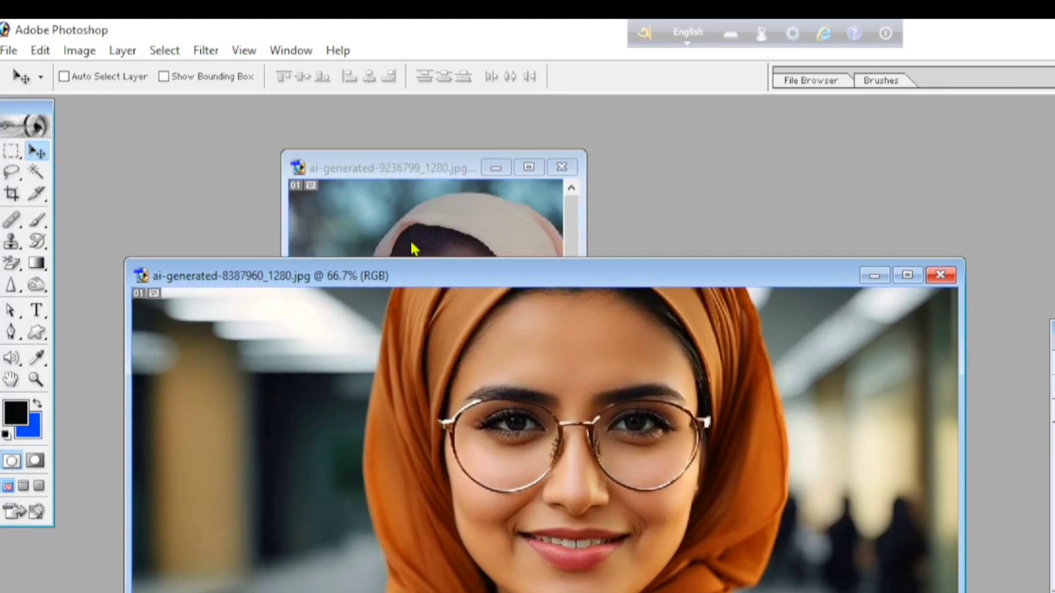
{"action": "left_click_drag", "start_coordinate": [421, 171], "coordinate": [666, 171]}
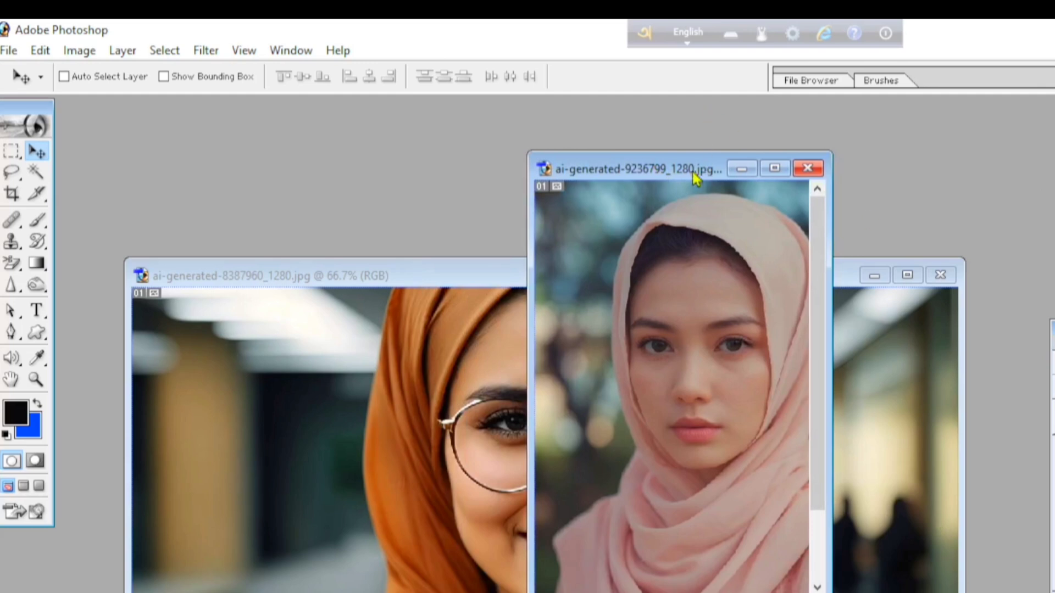
{"action": "left_click_drag", "start_coordinate": [697, 171], "coordinate": [828, 159]}
{"action": "left_click", "coordinate": [440, 497]}
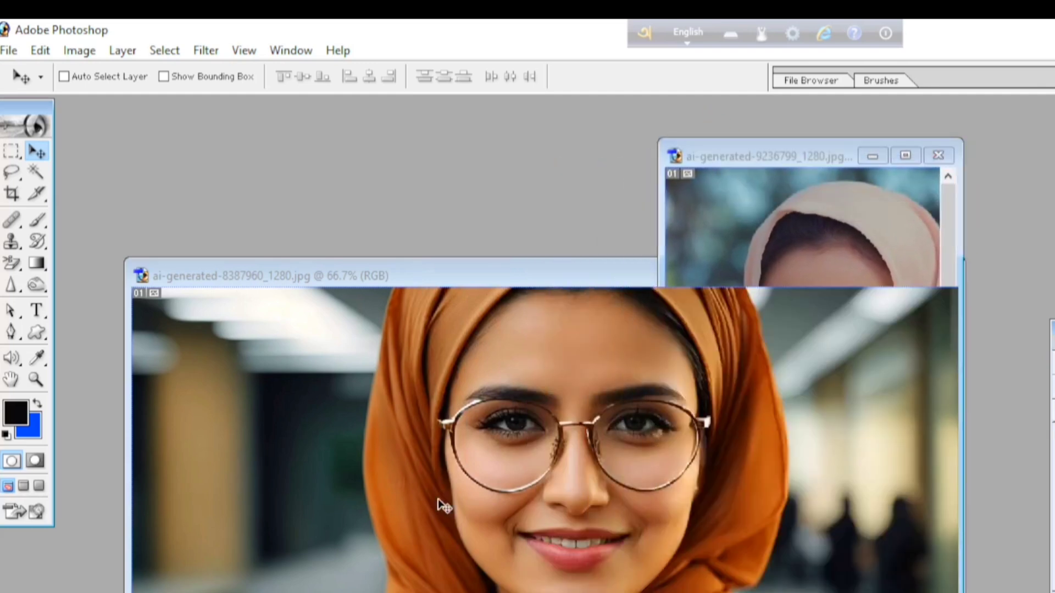
{"action": "left_click", "coordinate": [735, 250]}
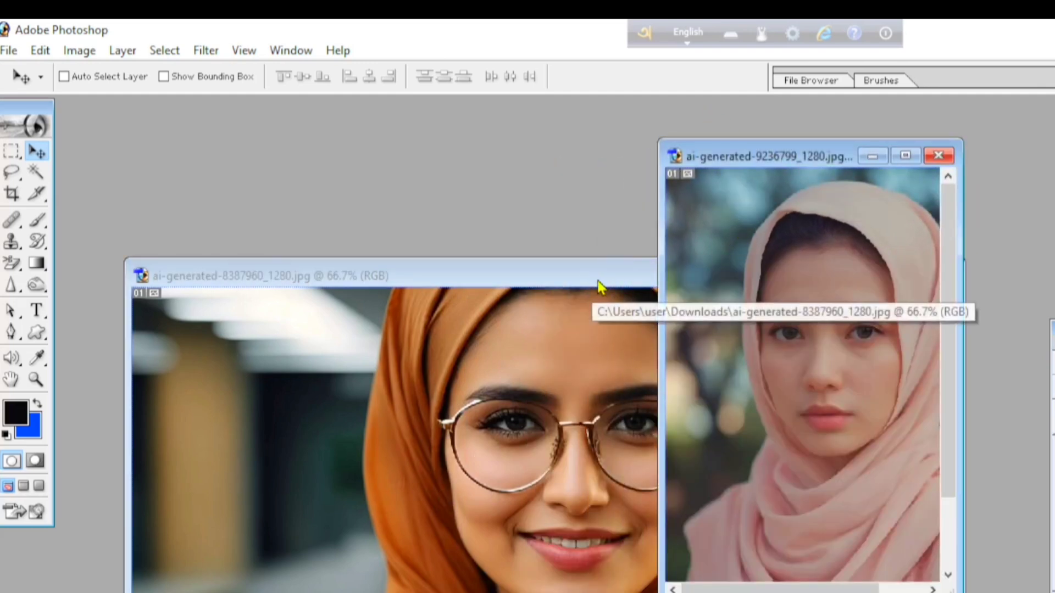
{"action": "left_click_drag", "start_coordinate": [598, 283], "coordinate": [388, 230]}
{"action": "left_click_drag", "start_coordinate": [748, 216], "coordinate": [282, 217]}
{"action": "left_click_drag", "start_coordinate": [158, 209], "coordinate": [355, 198]}
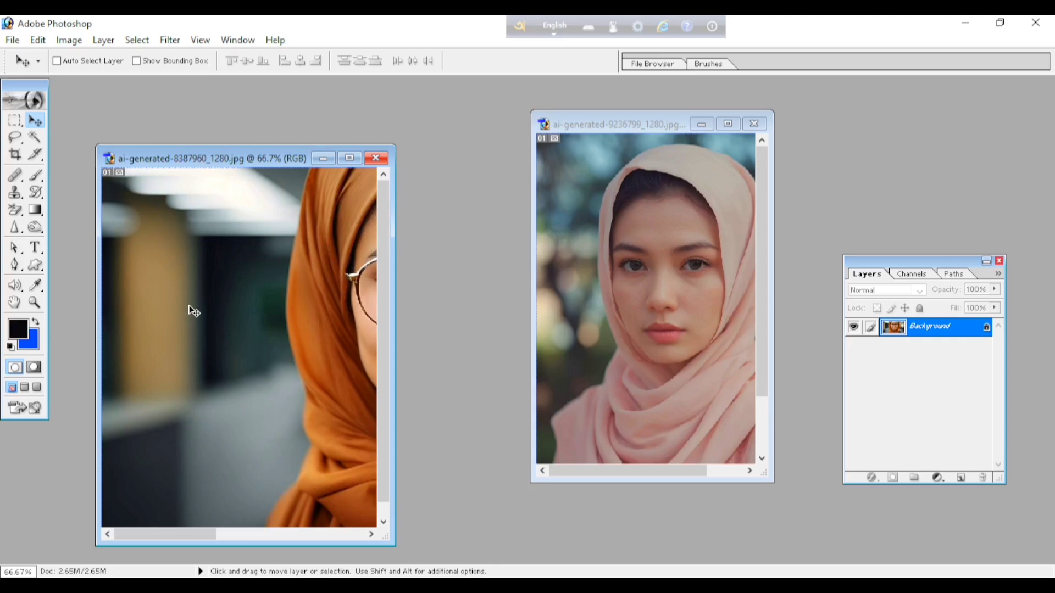
Copy the ai-generated-8387960_1280 photo into the ai-generated-9236799_1280 document, maximise that document, and position the pasted photo over the lower part of the portrait.
{"action": "left_click_drag", "start_coordinate": [193, 311], "coordinate": [615, 307]}
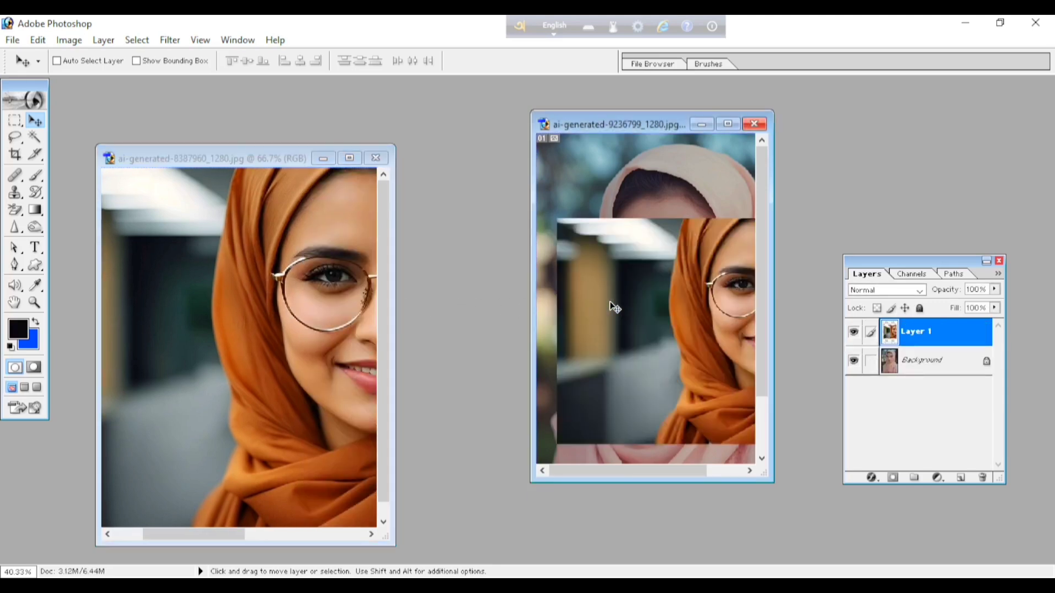
{"action": "left_click", "coordinate": [733, 123]}
{"action": "left_click_drag", "start_coordinate": [604, 297], "coordinate": [559, 318]}
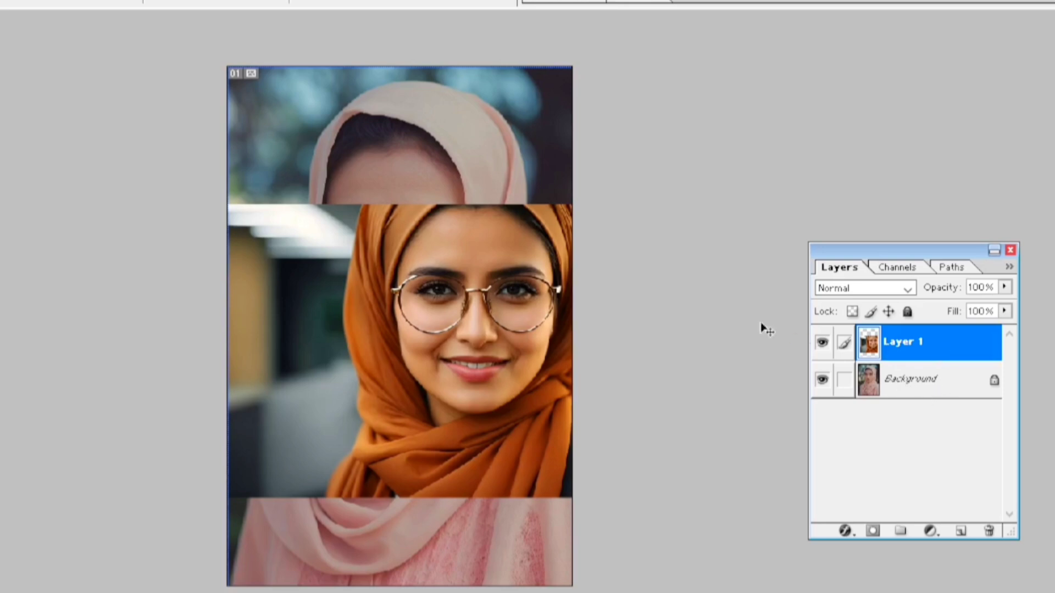
{"action": "left_click_drag", "start_coordinate": [491, 284], "coordinate": [471, 407]}
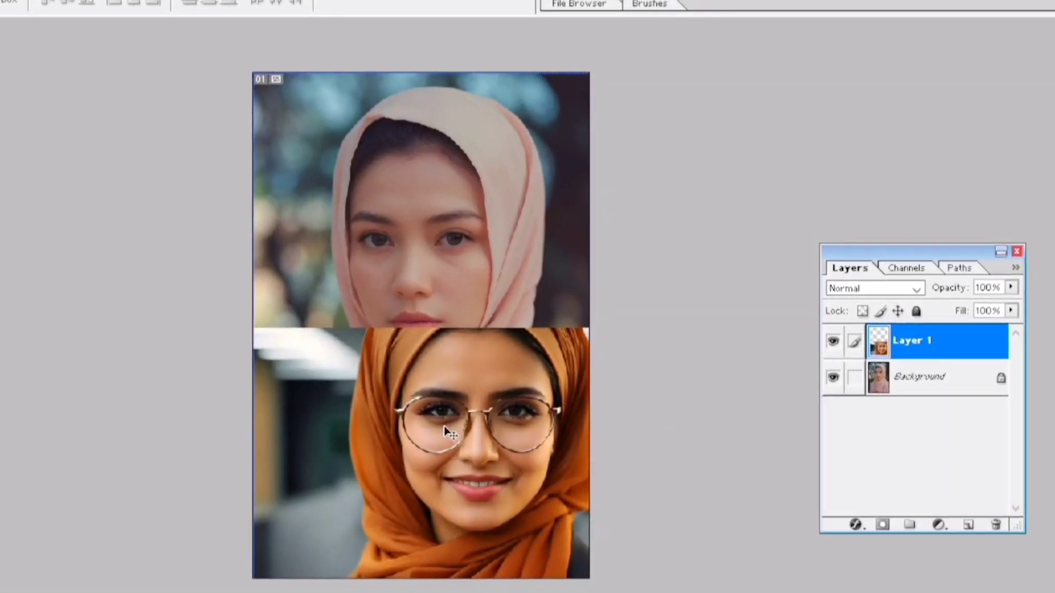
{"action": "left_click_drag", "start_coordinate": [479, 417], "coordinate": [477, 369]}
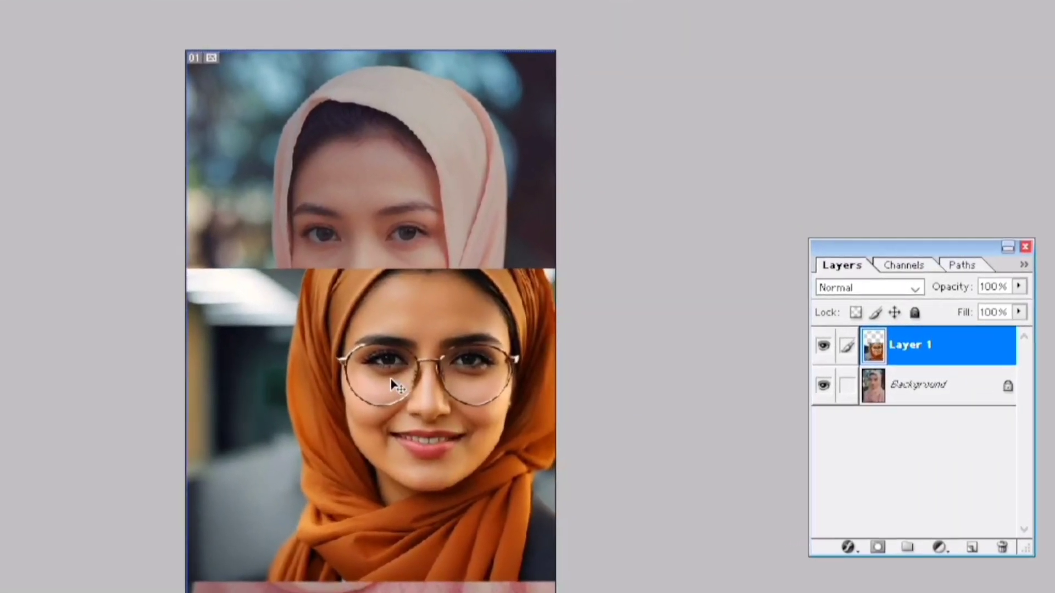
Scale the pasted orange-headscarf photo to about 27% with Free Transform and place it in the portrait's upper-left corner.
{"action": "key", "text": "ctrl+t"}
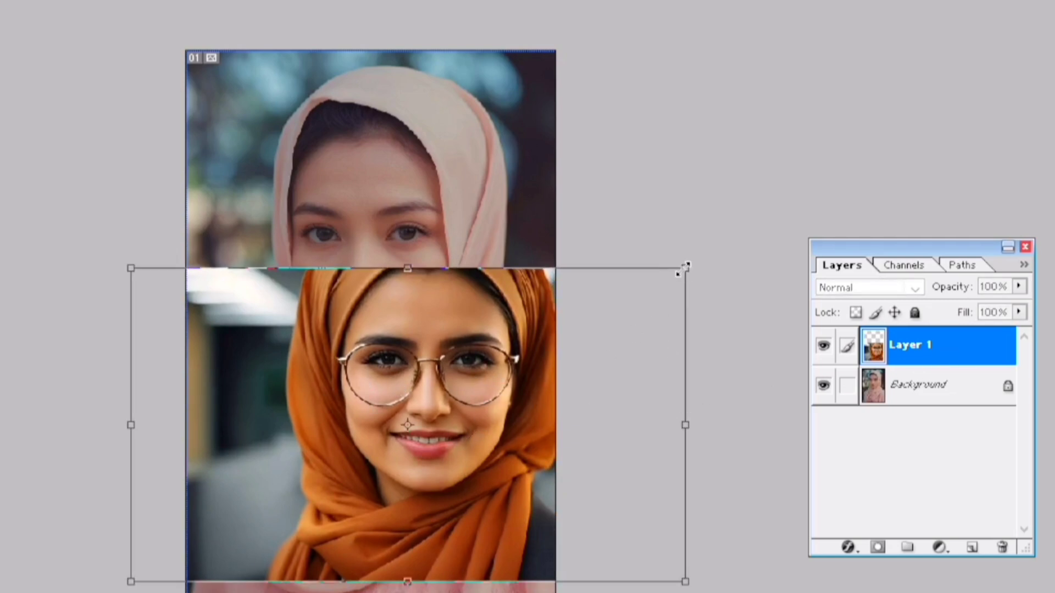
{"action": "left_click_drag", "start_coordinate": [685, 267], "coordinate": [278, 498]}
{"action": "left_click_drag", "start_coordinate": [236, 549], "coordinate": [266, 116]}
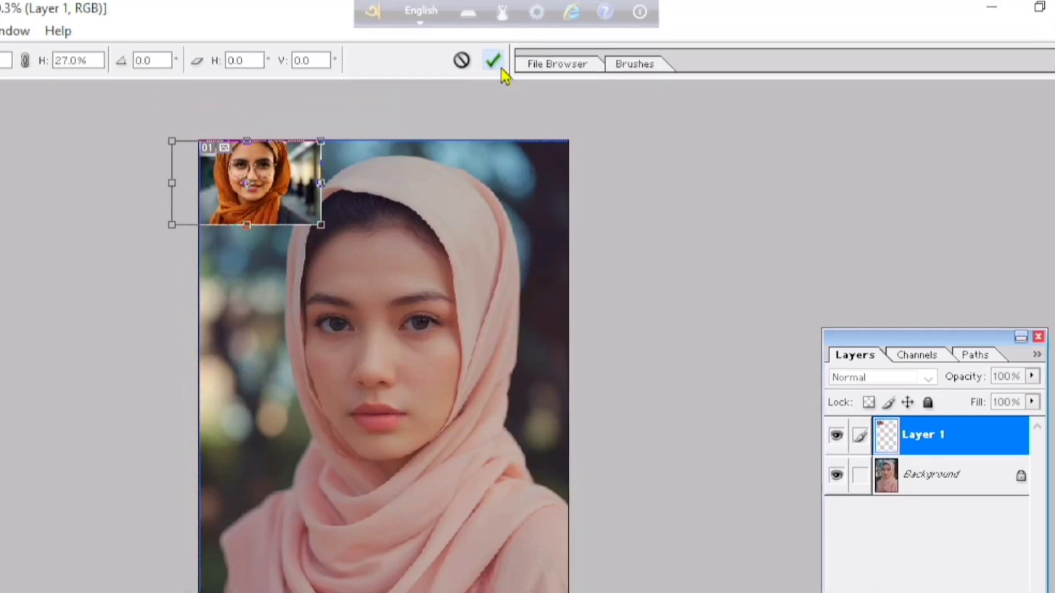
{"action": "left_click", "coordinate": [497, 61]}
{"action": "key", "text": "ctrl+0"}
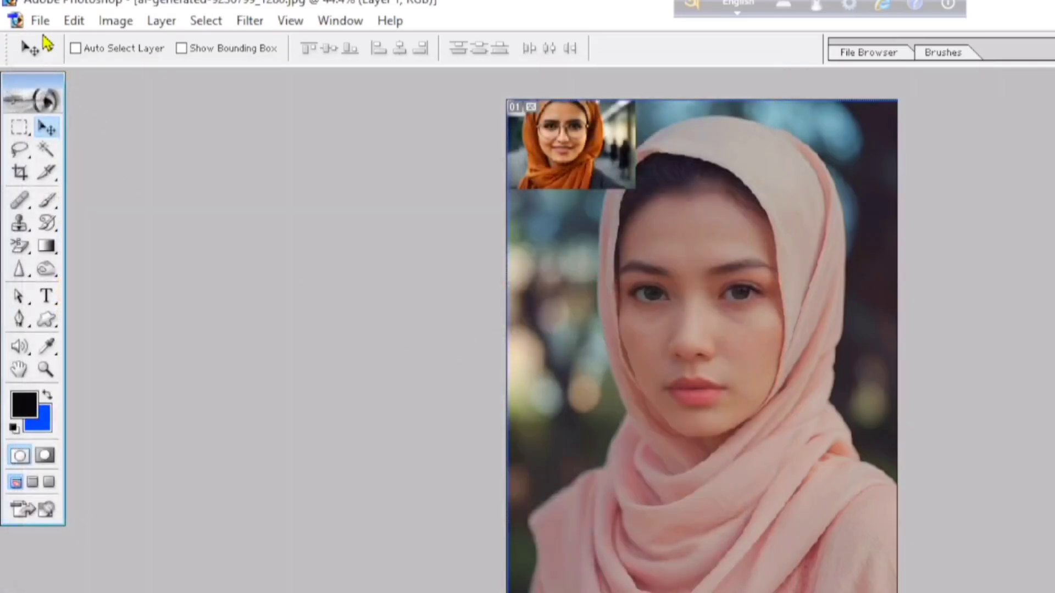
Open the image woman-856125_1280 from the Downloads folder.
{"action": "left_click", "coordinate": [31, 41]}
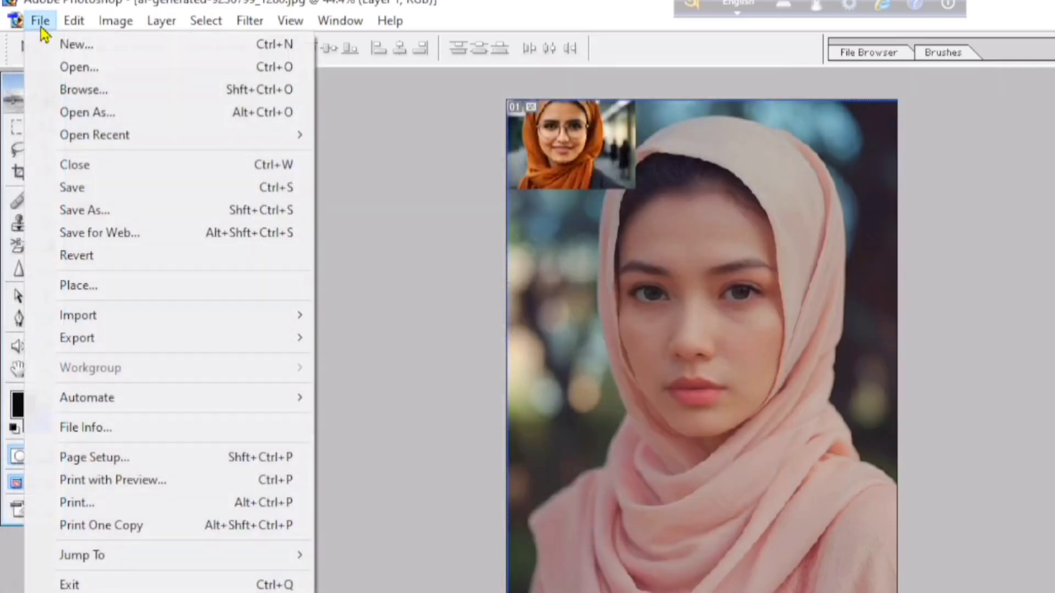
{"action": "left_click", "coordinate": [77, 67]}
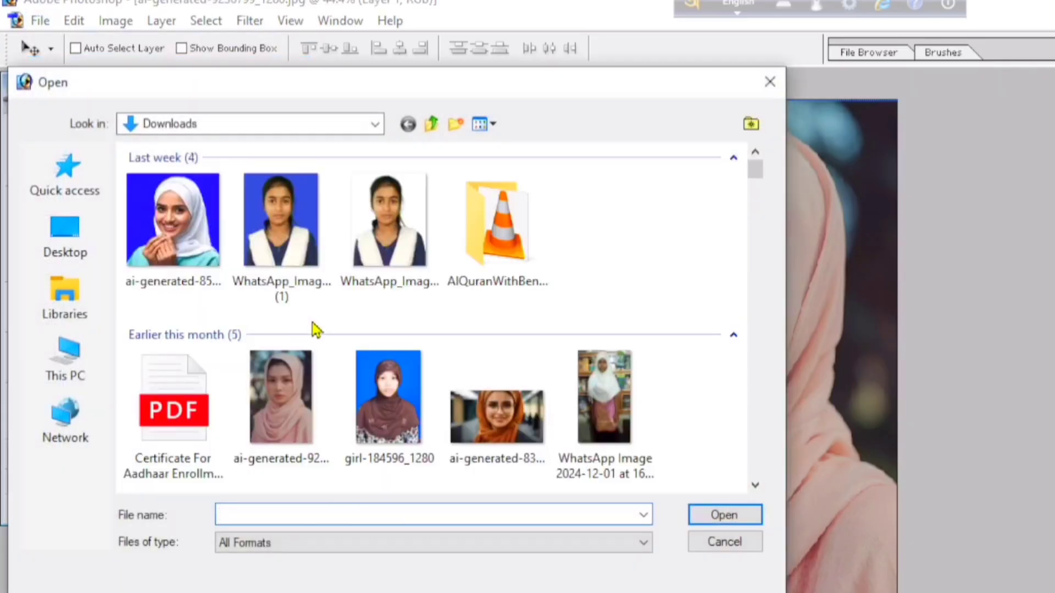
{"action": "scroll", "coordinate": [315, 331], "scroll_direction": "down", "scroll_amount": 5}
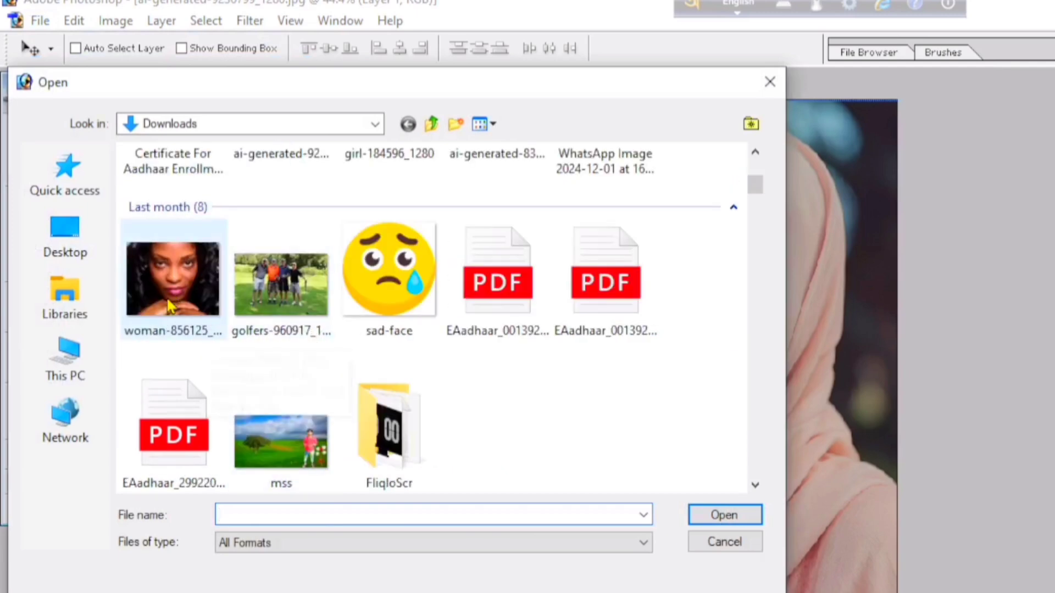
{"action": "left_click", "coordinate": [173, 280]}
{"action": "left_click", "coordinate": [731, 513]}
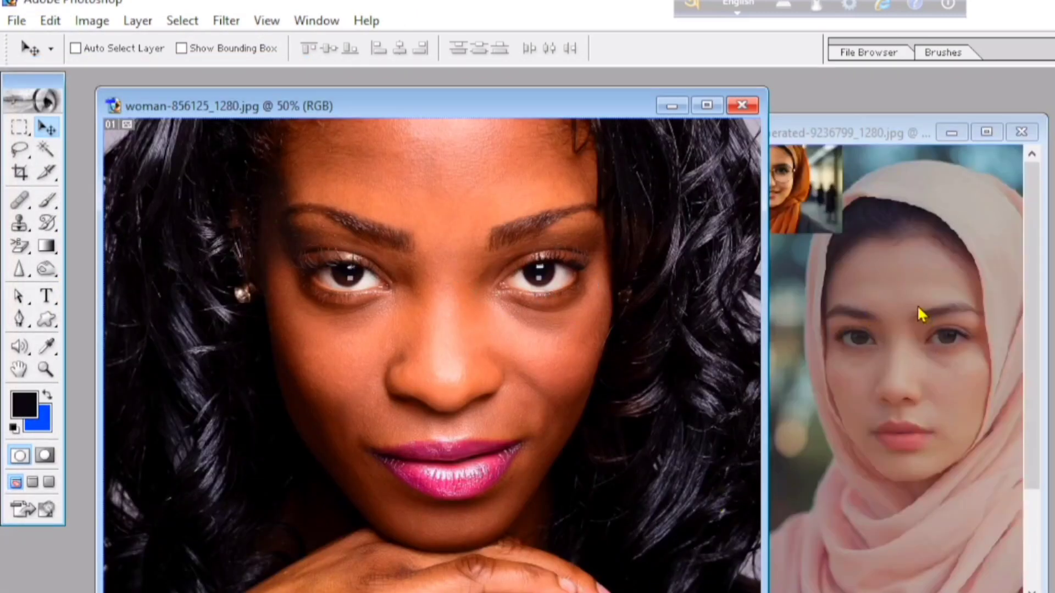
Copy the woman-856125_1280 photo into the ai-generated-9236799_1280 document, maximise that document, and shift the pasted photo slightly.
{"action": "left_click", "coordinate": [1041, 360]}
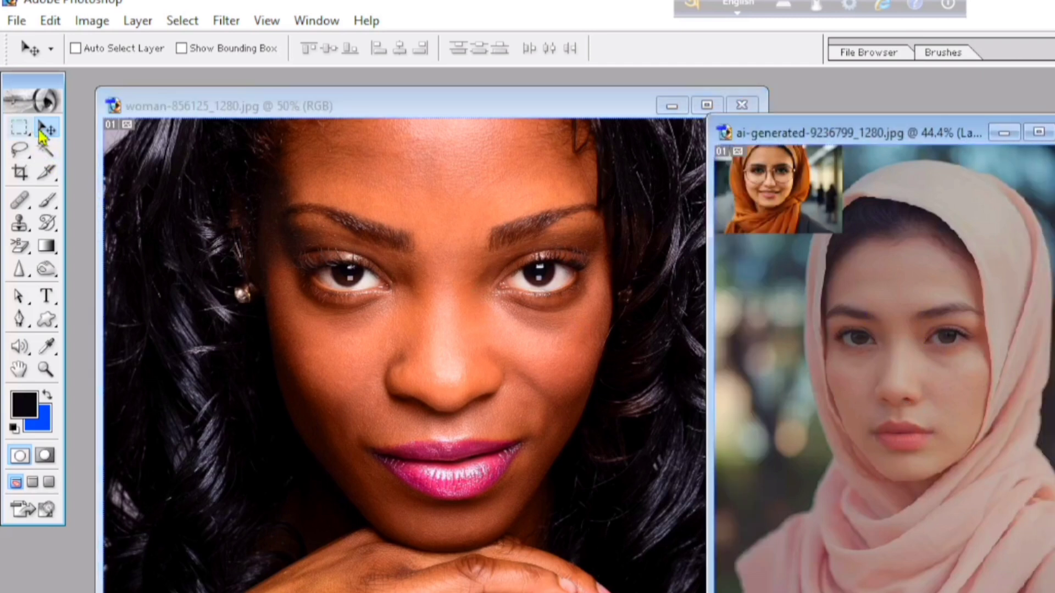
{"action": "left_click", "coordinate": [320, 317]}
{"action": "left_click_drag", "start_coordinate": [319, 317], "coordinate": [878, 361]}
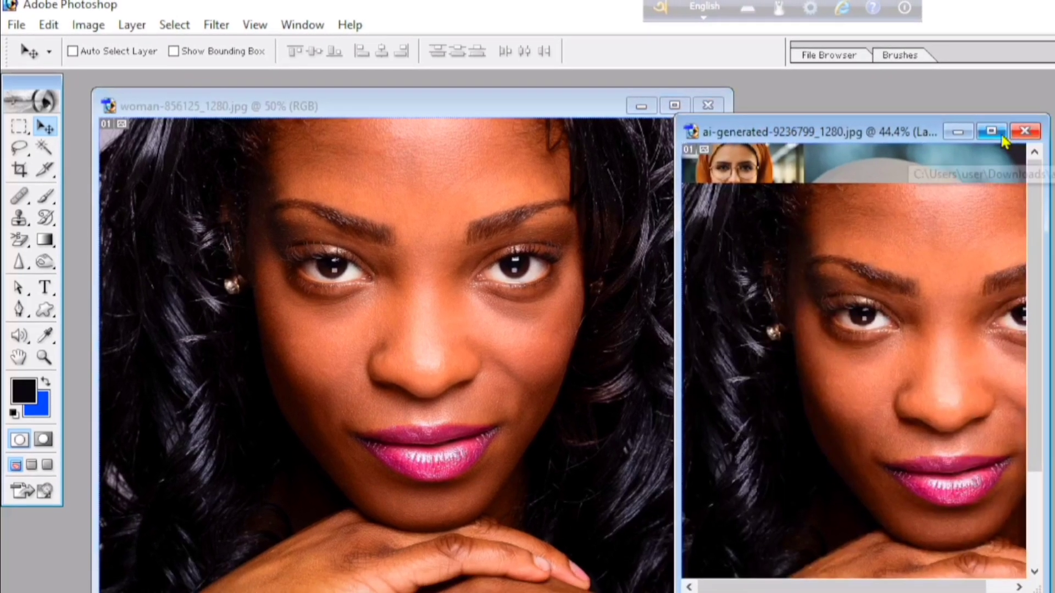
{"action": "left_click", "coordinate": [1038, 132]}
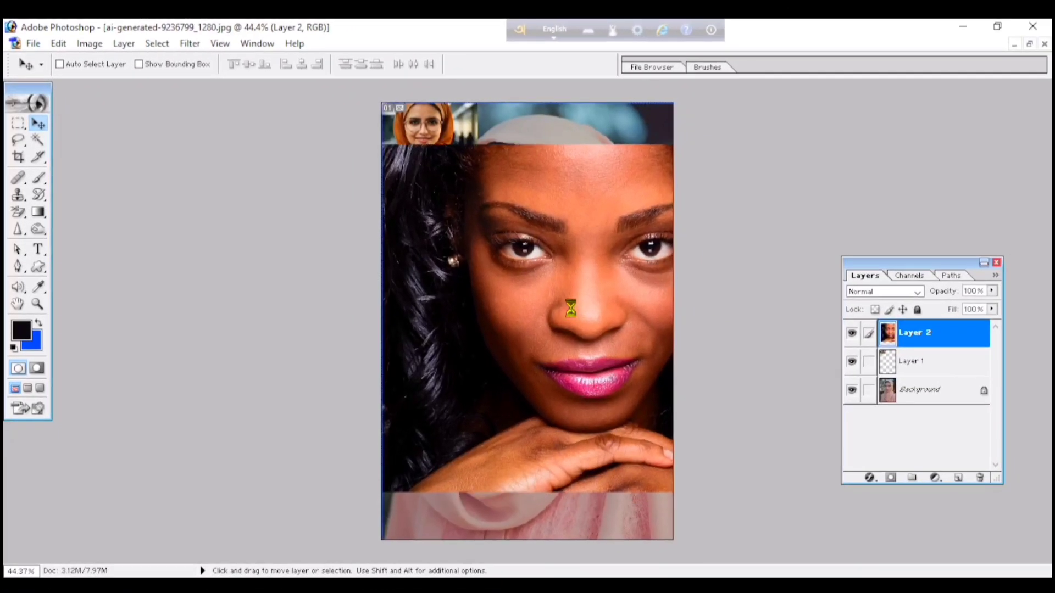
{"action": "left_click_drag", "start_coordinate": [570, 309], "coordinate": [568, 318]}
Scale the pasted curly-haired woman's photo to about 19.3% with Free Transform and move it to the portrait's upper-right corner.
{"action": "key", "text": "ctrl+t"}
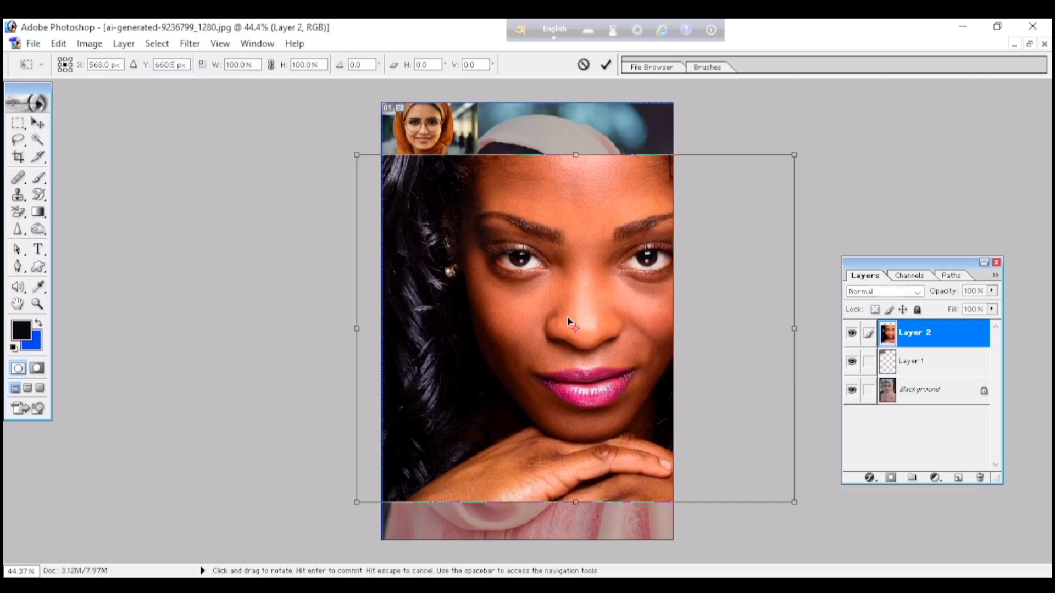
{"action": "left_click_drag", "start_coordinate": [798, 152], "coordinate": [442, 435]}
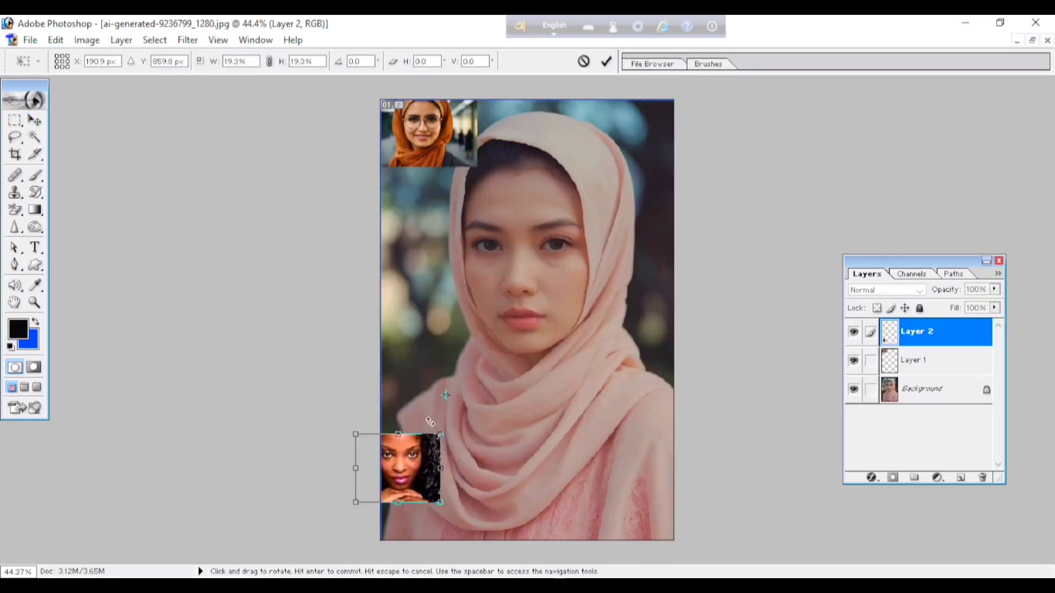
{"action": "left_click", "coordinate": [606, 62]}
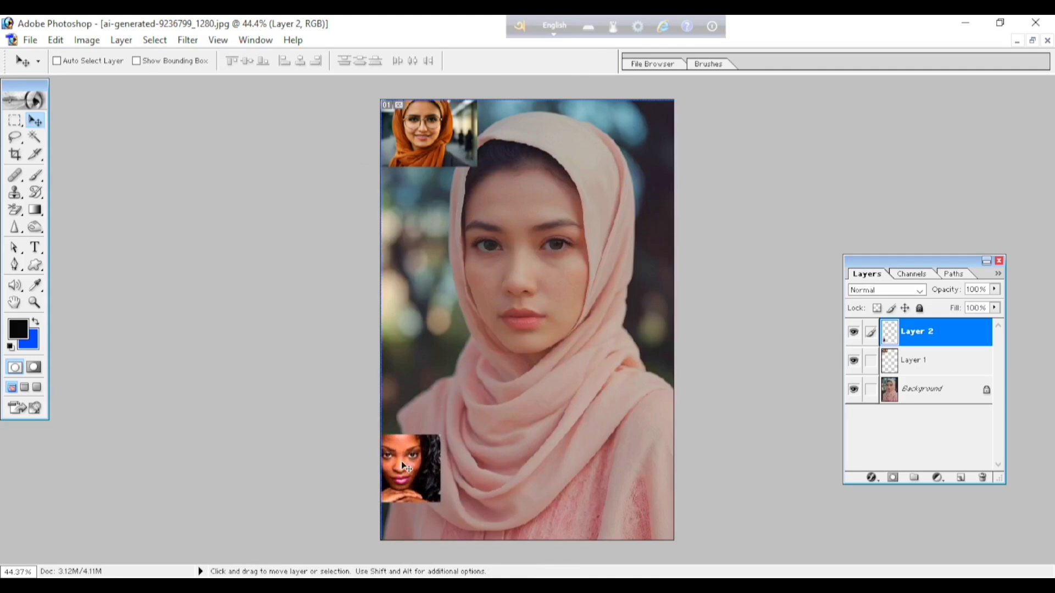
{"action": "left_click_drag", "start_coordinate": [403, 466], "coordinate": [636, 132]}
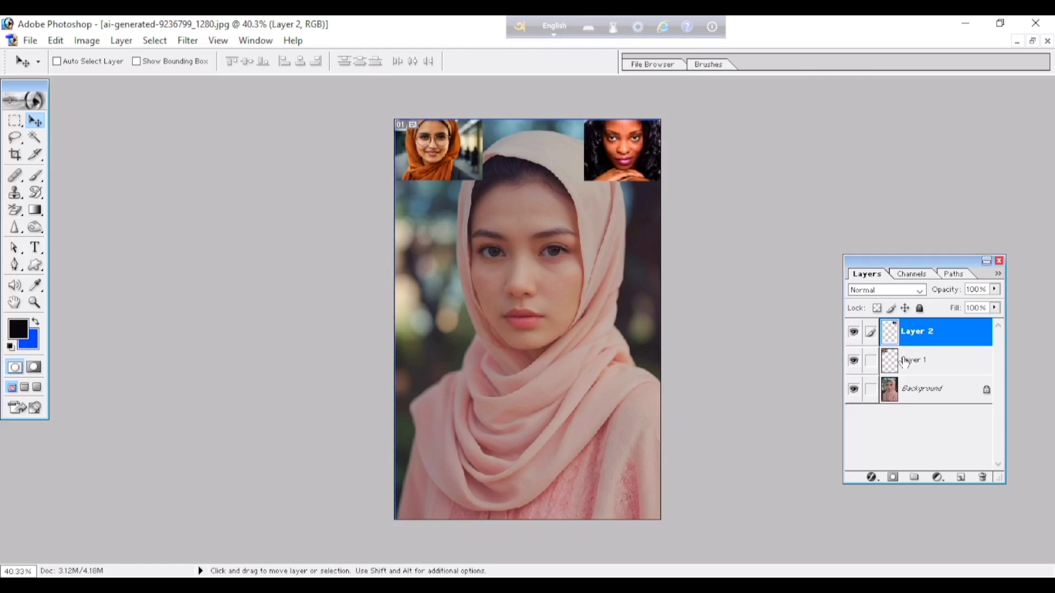
Select the Background layer, then enlarge the Layers palette and reposition it beside the portrait.
{"action": "left_click", "coordinate": [921, 390]}
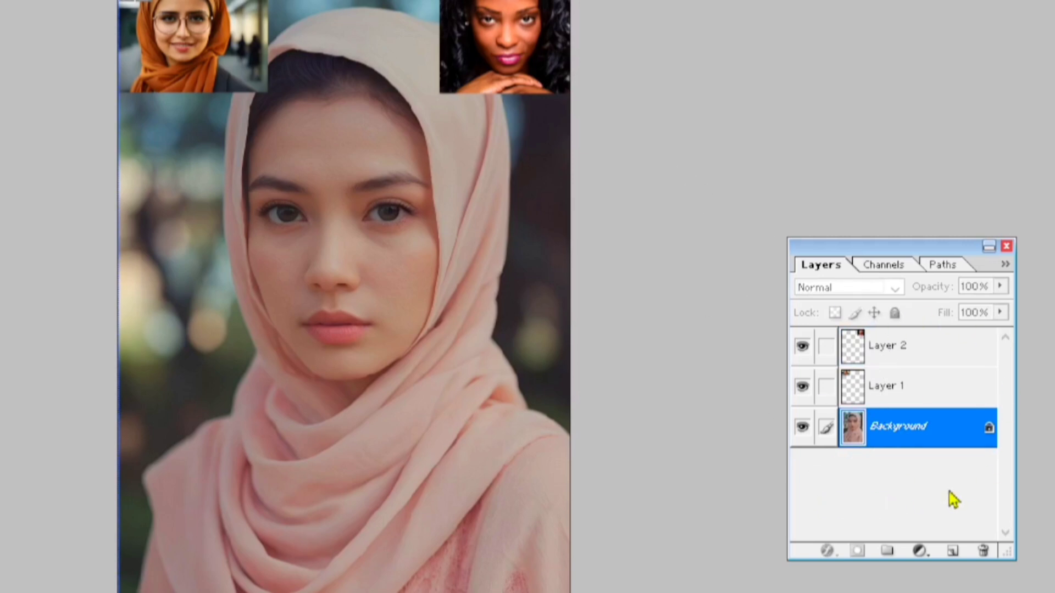
{"action": "left_click_drag", "start_coordinate": [907, 246], "coordinate": [812, 100]}
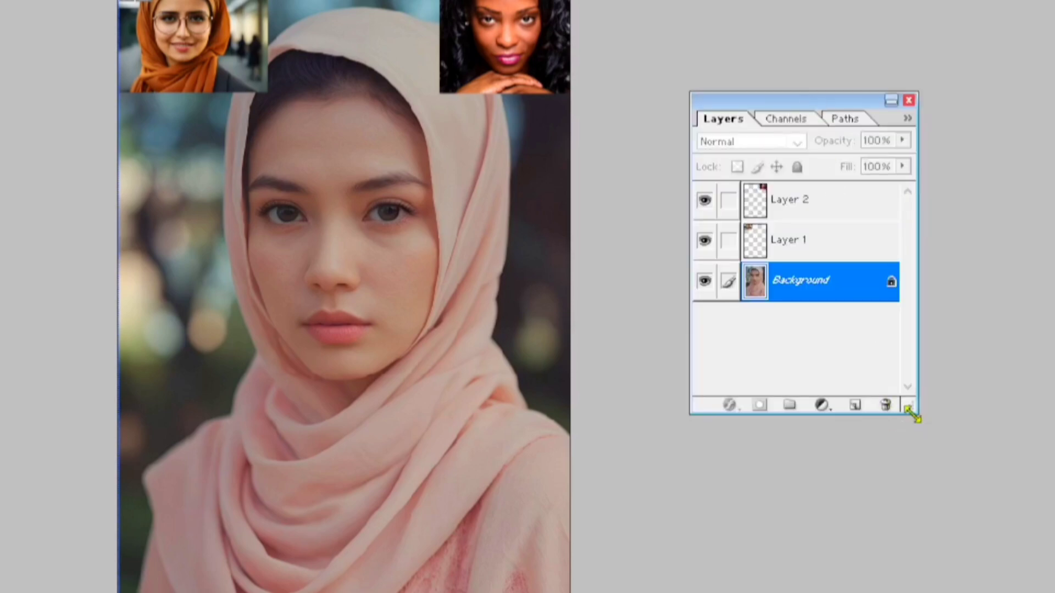
{"action": "left_click_drag", "start_coordinate": [910, 408], "coordinate": [1036, 592]}
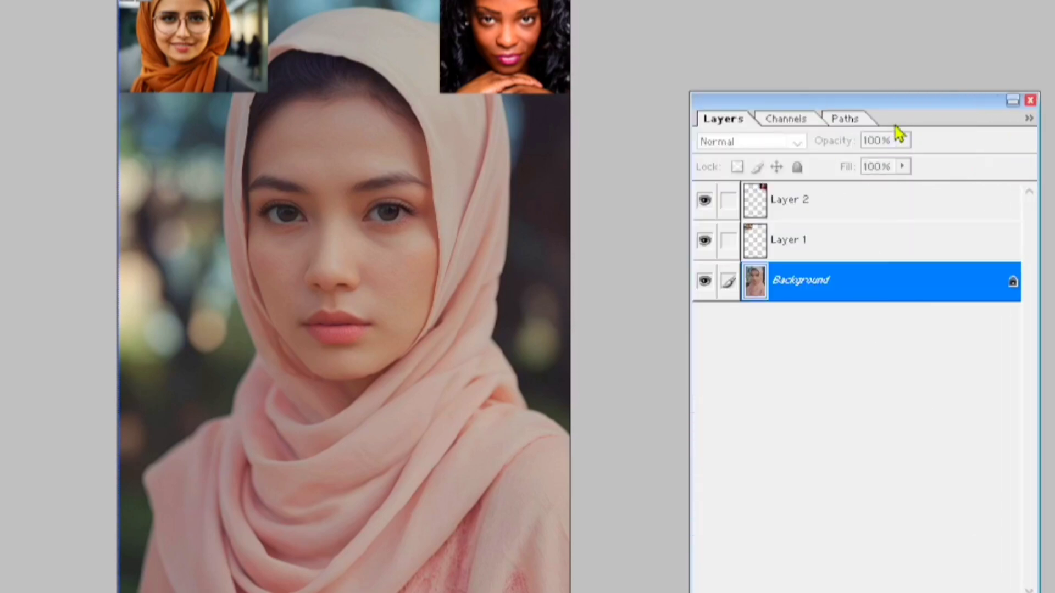
{"action": "left_click_drag", "start_coordinate": [901, 107], "coordinate": [869, 73]}
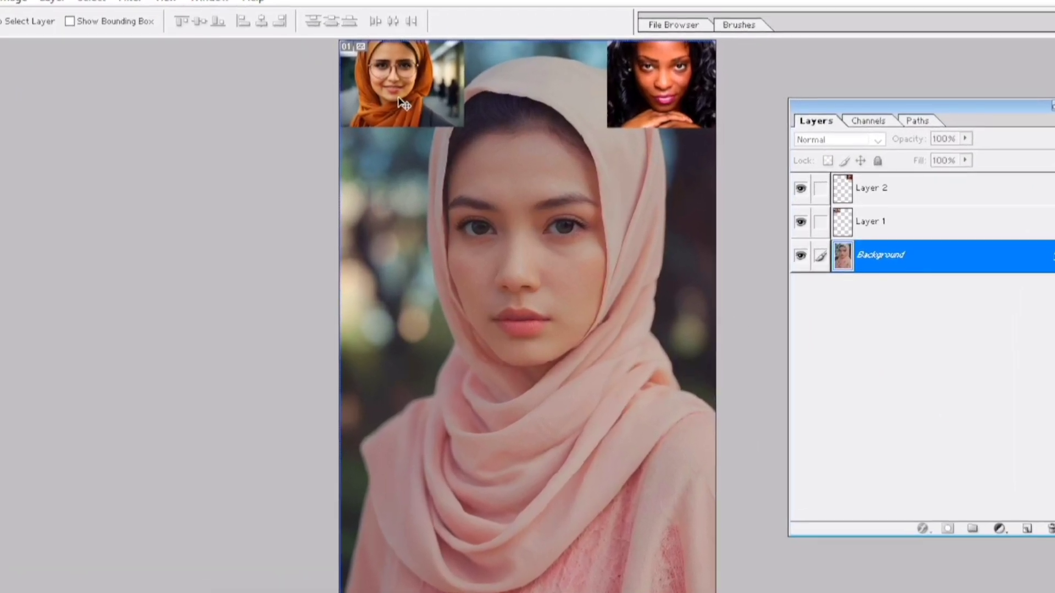
Make Layer 1 the active layer, then switch to Layer 2.
{"action": "left_click", "coordinate": [900, 222]}
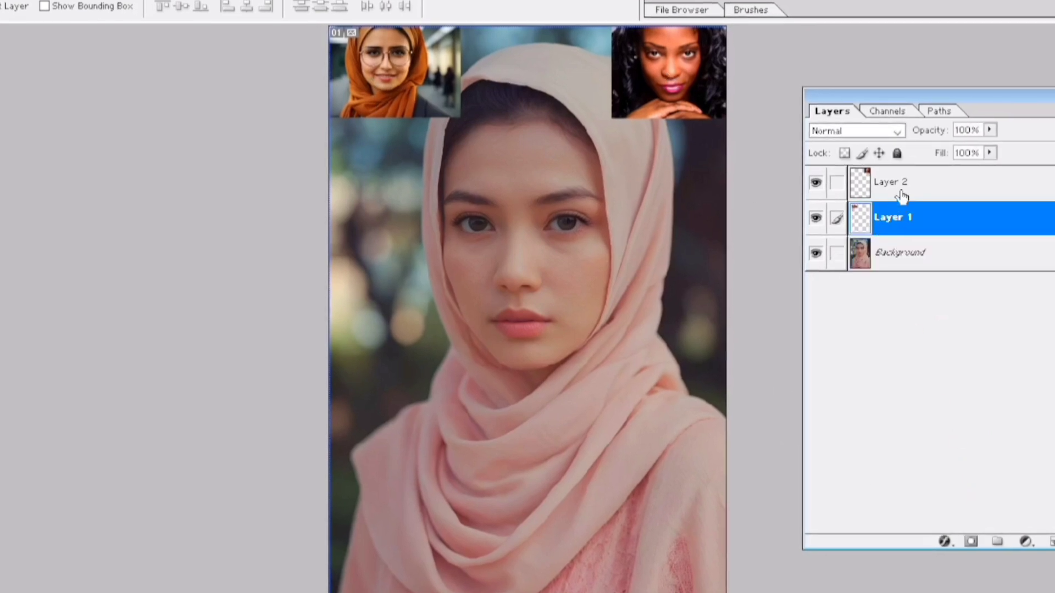
{"action": "left_click", "coordinate": [902, 194]}
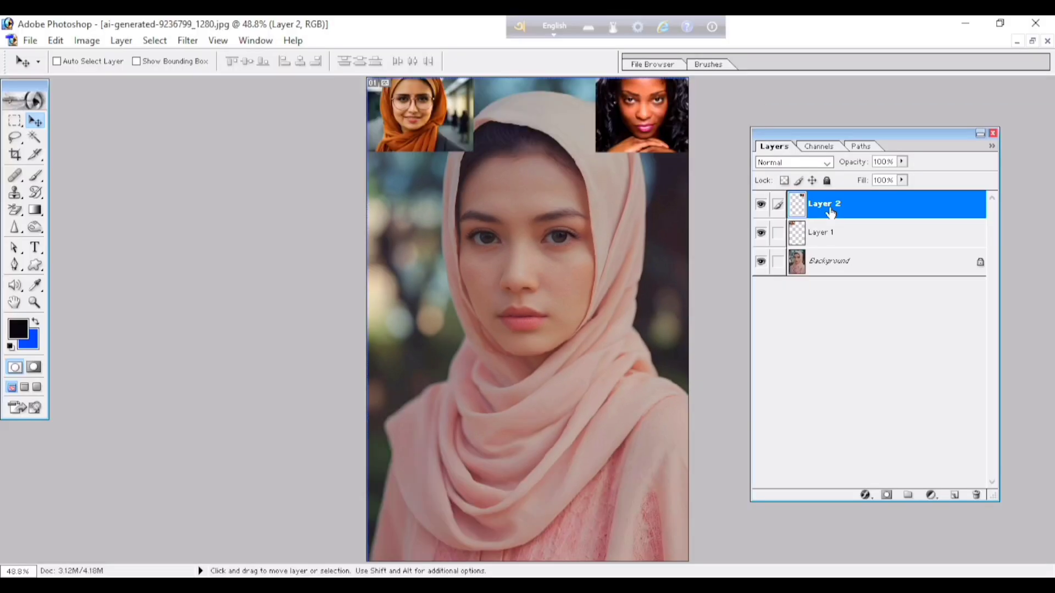
{"action": "scroll", "coordinate": [821, 222], "scroll_direction": "up", "scroll_amount": 1}
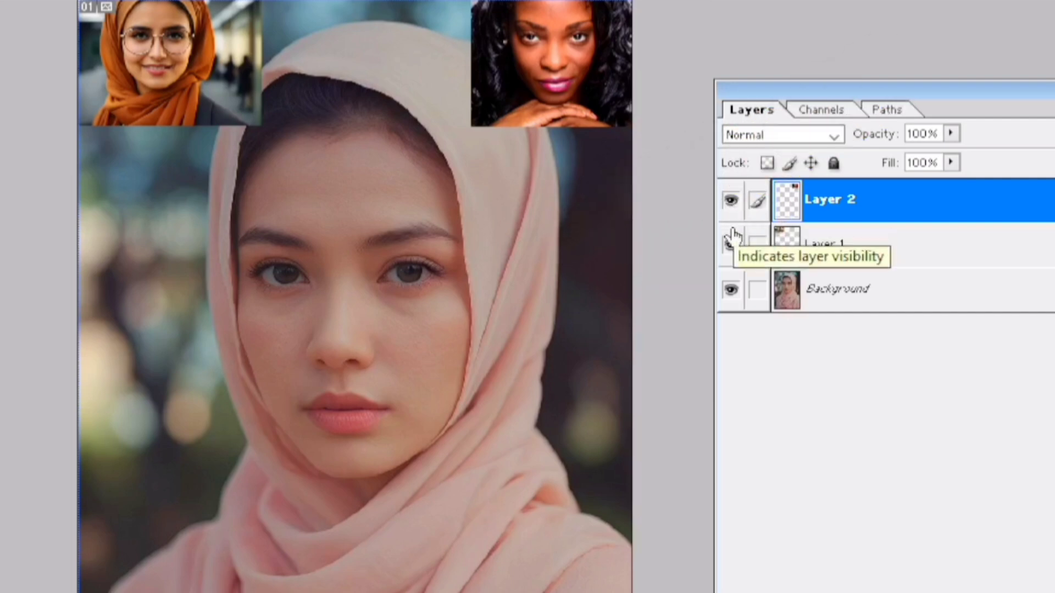
Hide and show Layer 2 twice, leaving it visible.
{"action": "left_click", "coordinate": [732, 201]}
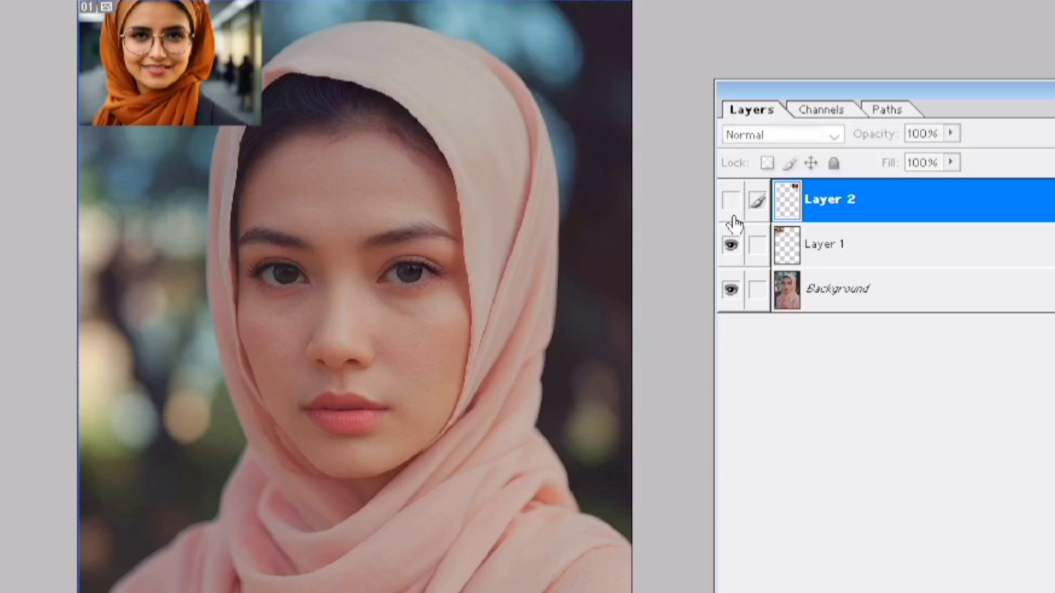
{"action": "left_click", "coordinate": [731, 201]}
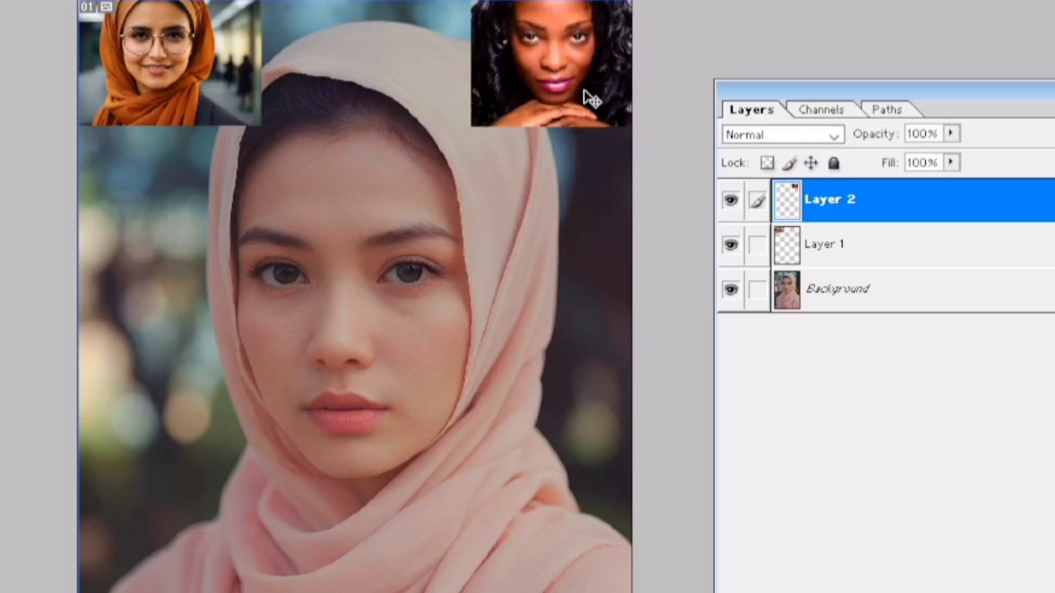
{"action": "left_click", "coordinate": [732, 202]}
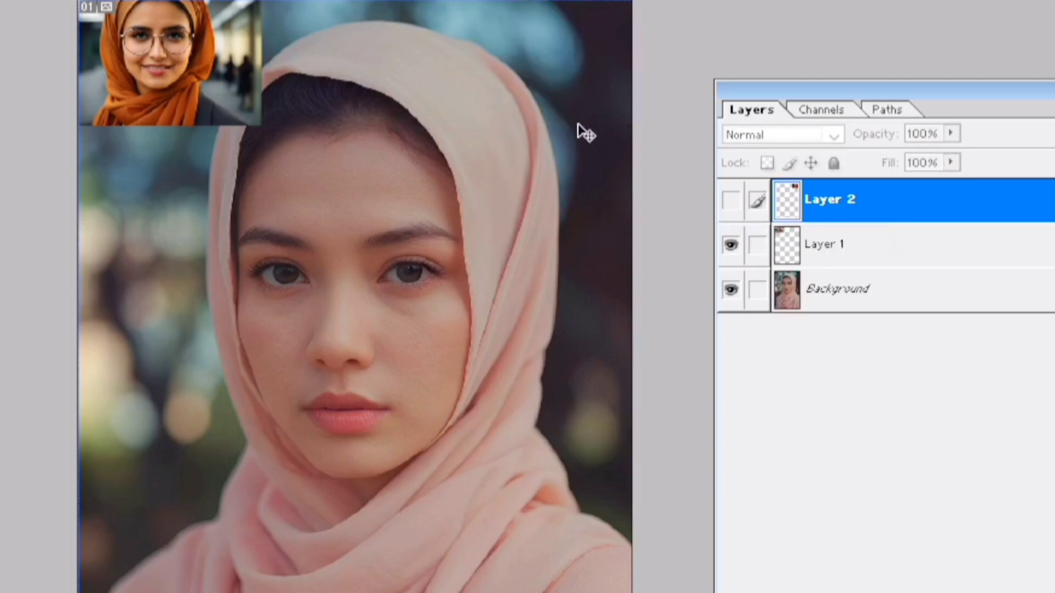
{"action": "left_click", "coordinate": [734, 203]}
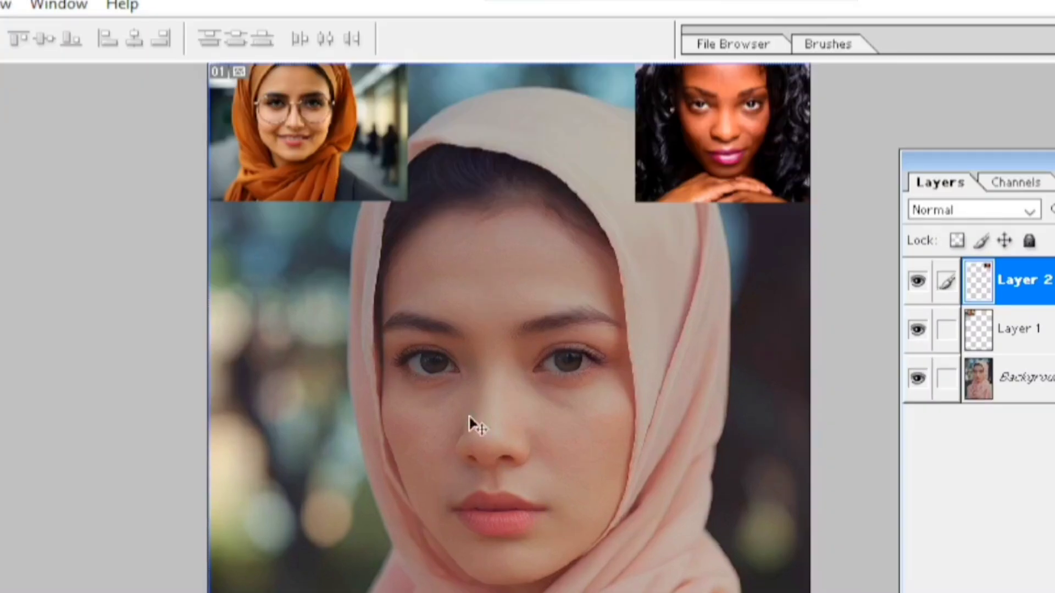
Select Layer 1 directly on the canvas from the list of layers beneath the small orange-headscarf photo.
{"action": "right_click", "coordinate": [309, 136]}
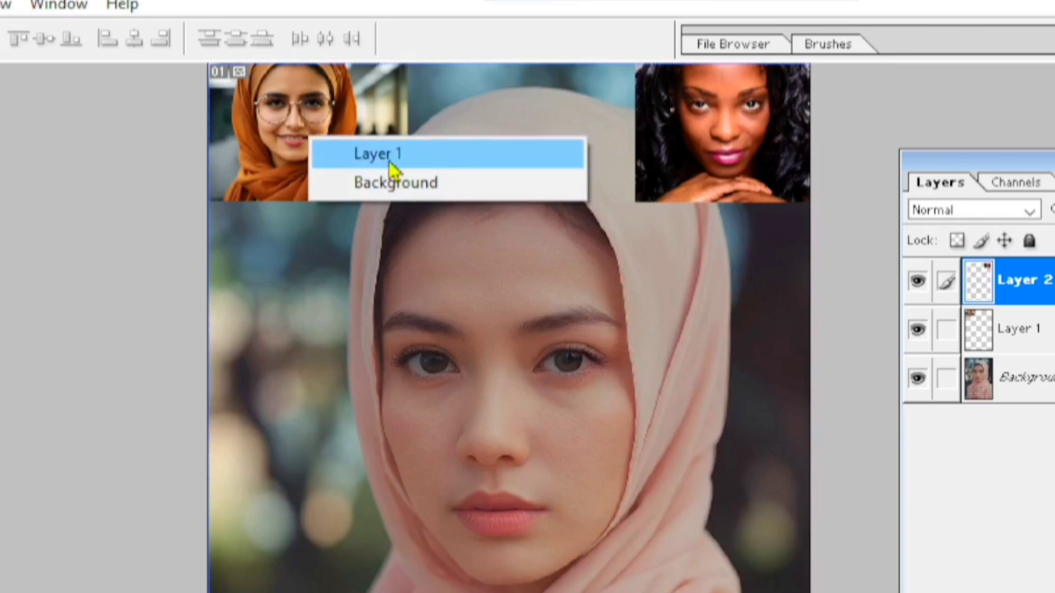
{"action": "left_click", "coordinate": [270, 112]}
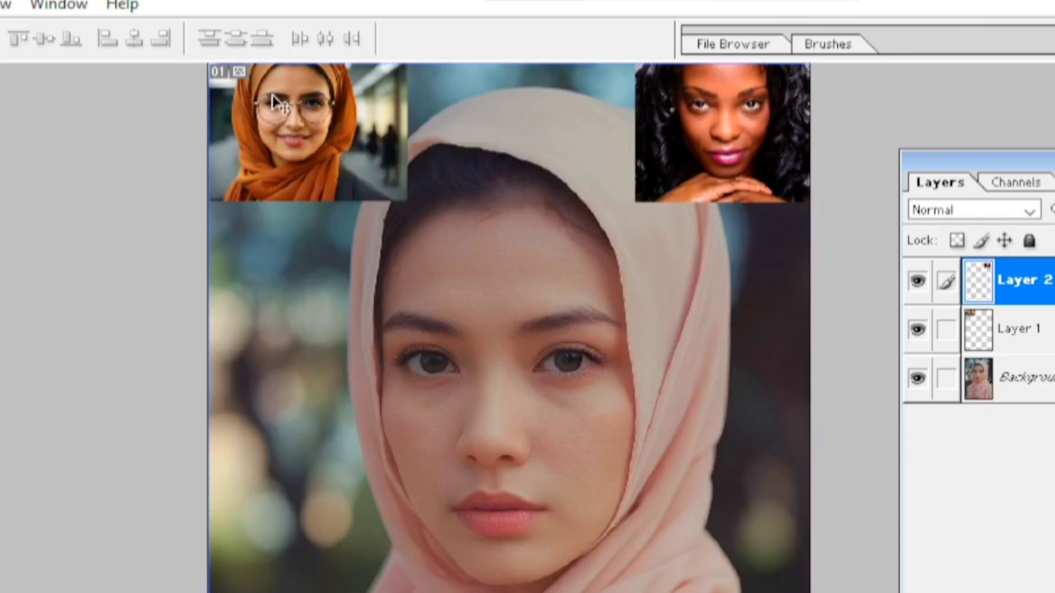
{"action": "right_click", "coordinate": [303, 128]}
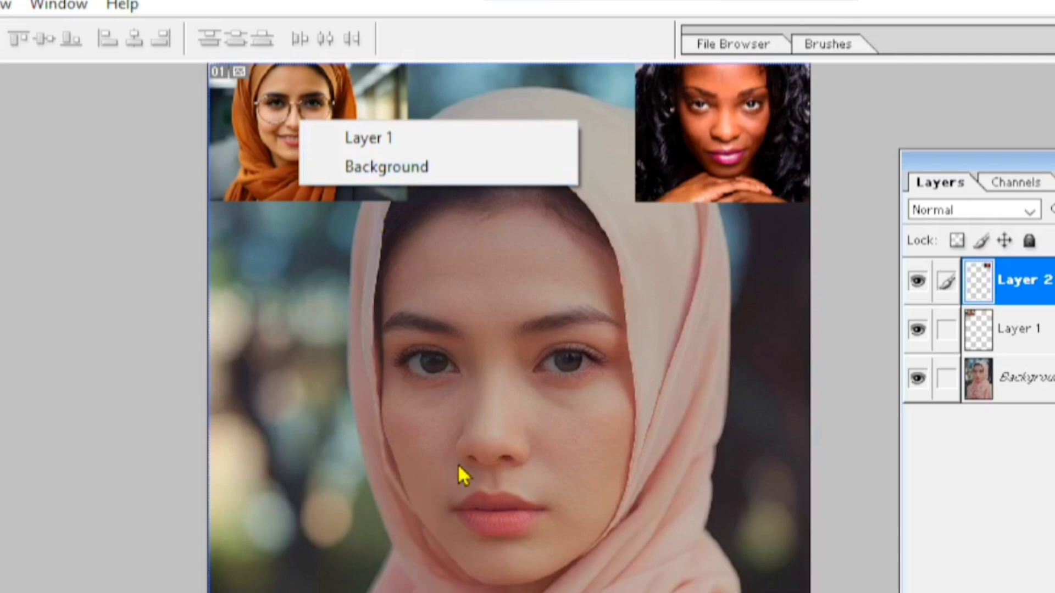
{"action": "left_click", "coordinate": [367, 138]}
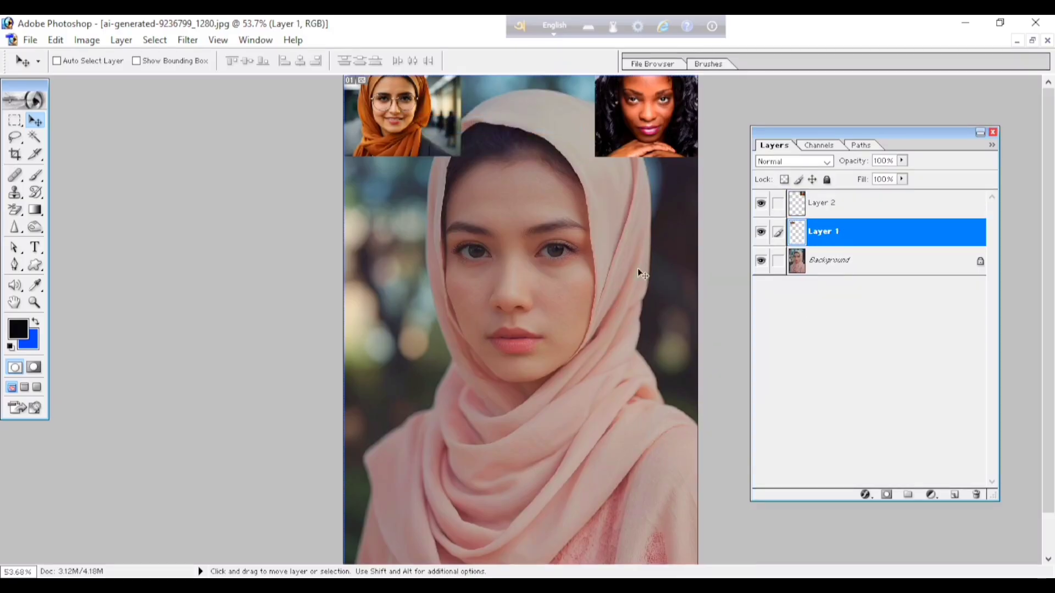
Switch the active layer to Layer 2 and back to Layer 1 in the Layers palette.
{"action": "left_click", "coordinate": [844, 213]}
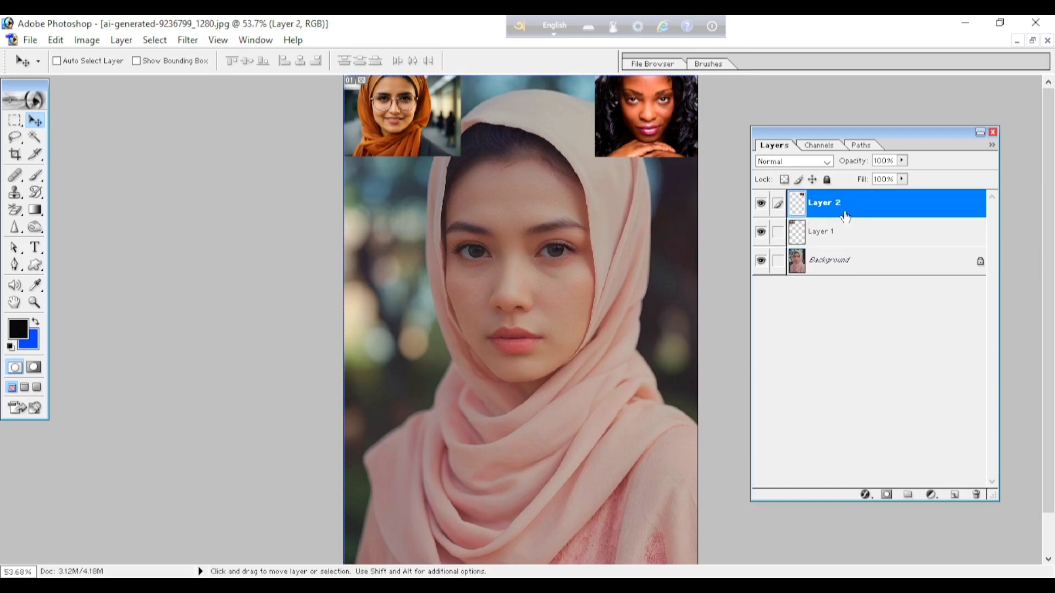
{"action": "left_click", "coordinate": [846, 240]}
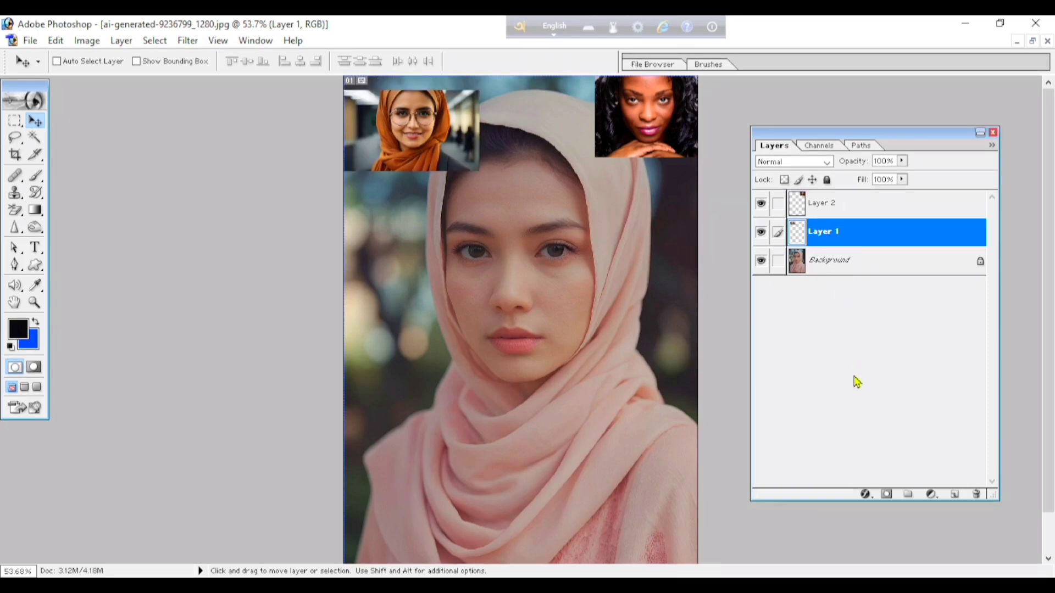
Move the orange-headscarf photo on Layer 1 toward the canvas centre and scale it proportionally to 223.3%.
{"action": "left_click_drag", "start_coordinate": [399, 140], "coordinate": [437, 193]}
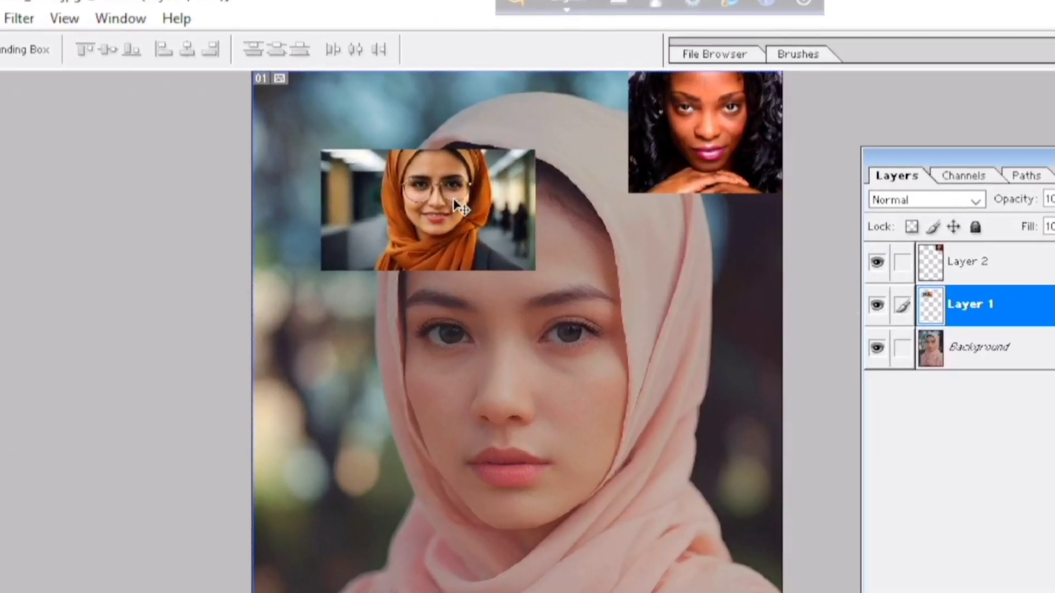
{"action": "key", "text": "ctrl+t"}
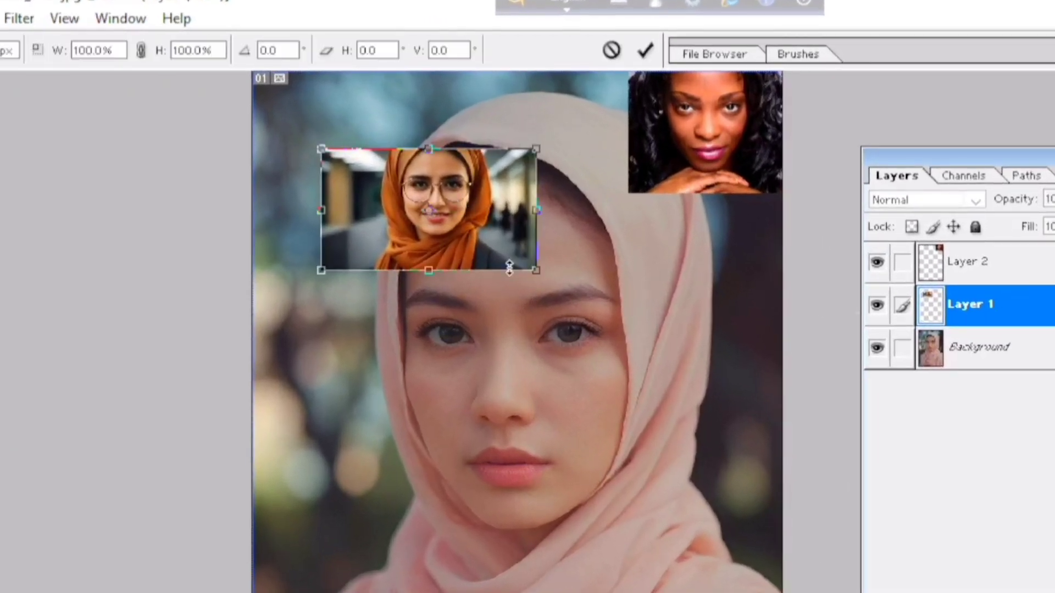
{"action": "left_click_drag", "start_coordinate": [536, 272], "coordinate": [734, 522]}
{"action": "left_click_drag", "start_coordinate": [624, 266], "coordinate": [580, 346]}
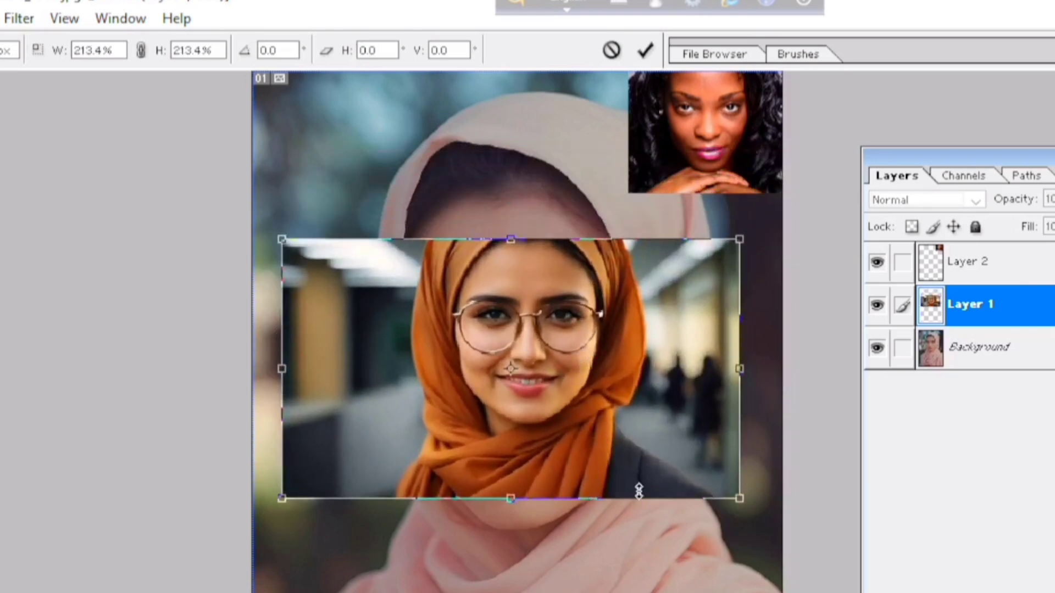
{"action": "left_click_drag", "start_coordinate": [730, 510], "coordinate": [743, 523]}
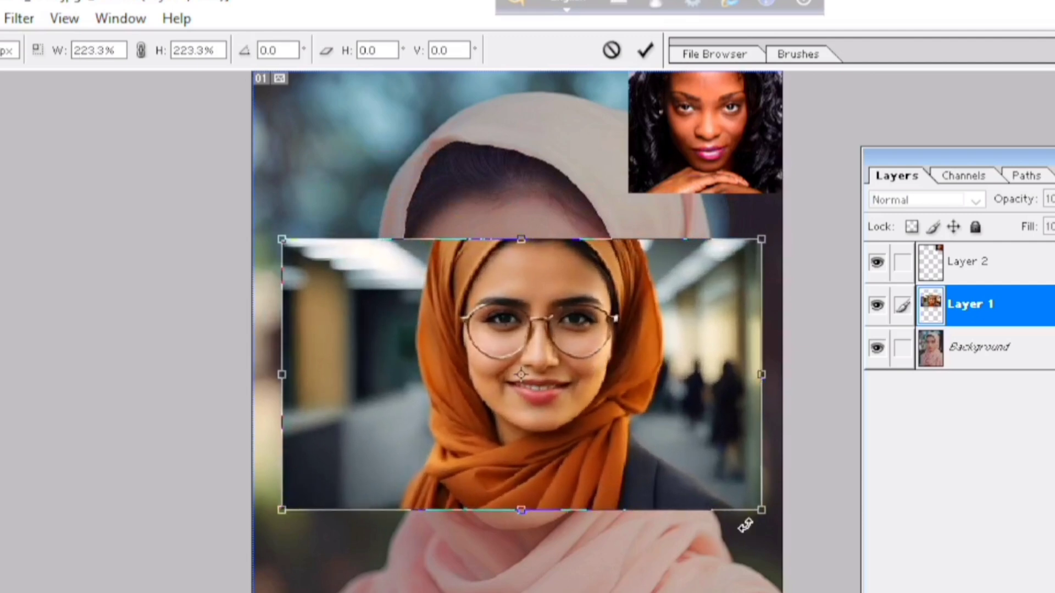
{"action": "left_click", "coordinate": [647, 50]}
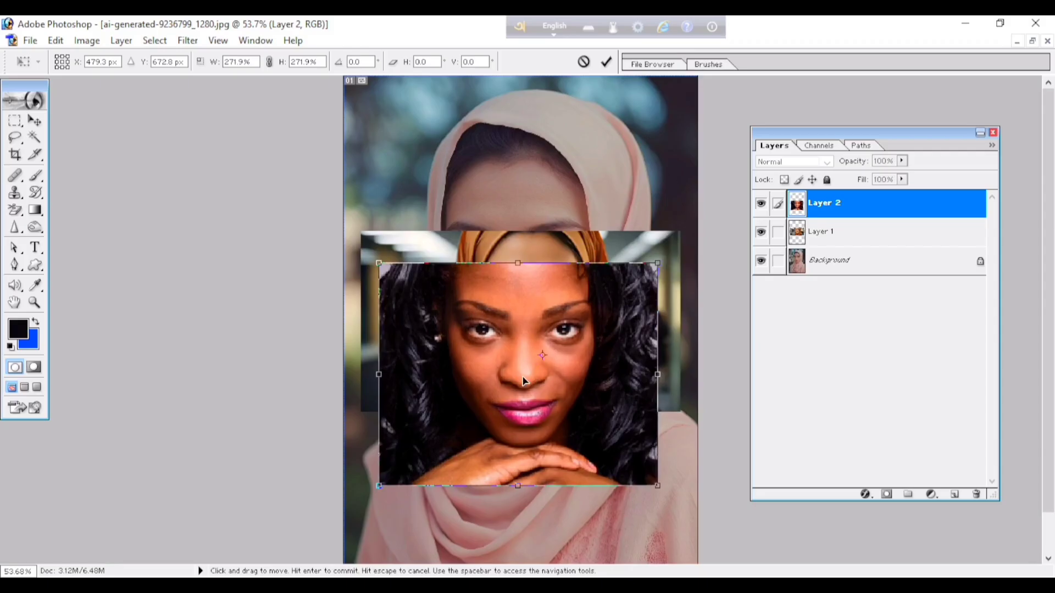
Position and commit the Layer 2 portrait scaled to 271.9% over the orange-headscarf photo, and reorder Layer 2 below Layer 1.
{"action": "left_click_drag", "start_coordinate": [513, 275], "coordinate": [514, 301]}
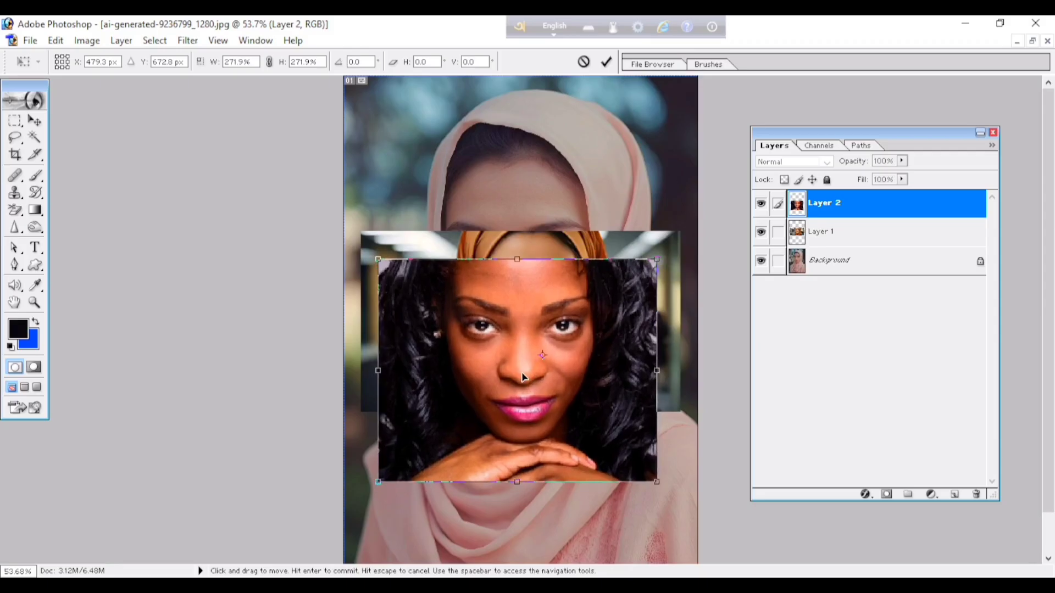
{"action": "left_click", "coordinate": [606, 61]}
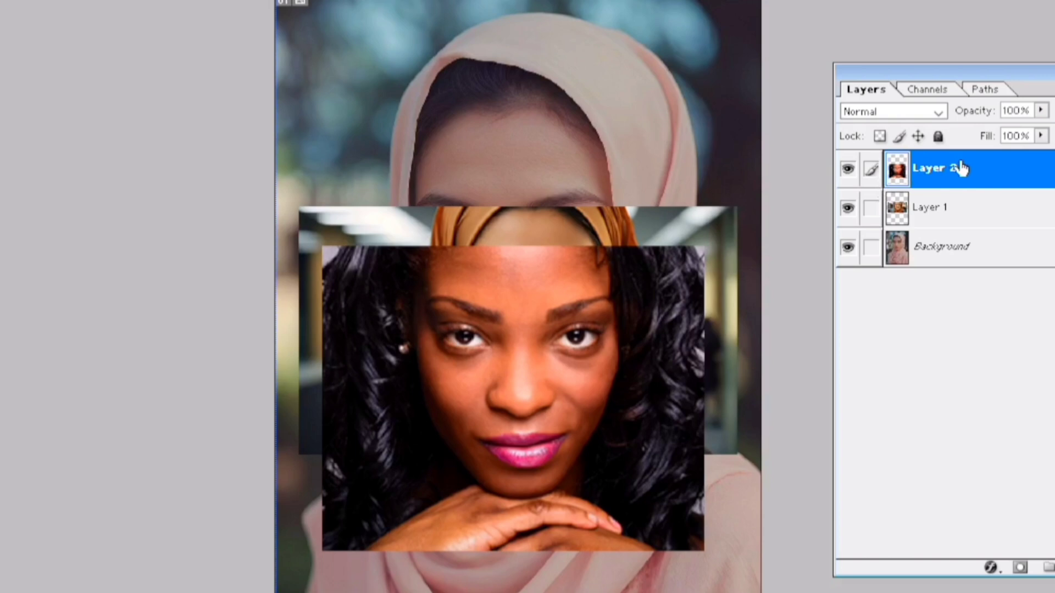
{"action": "left_click_drag", "start_coordinate": [961, 168], "coordinate": [960, 233]}
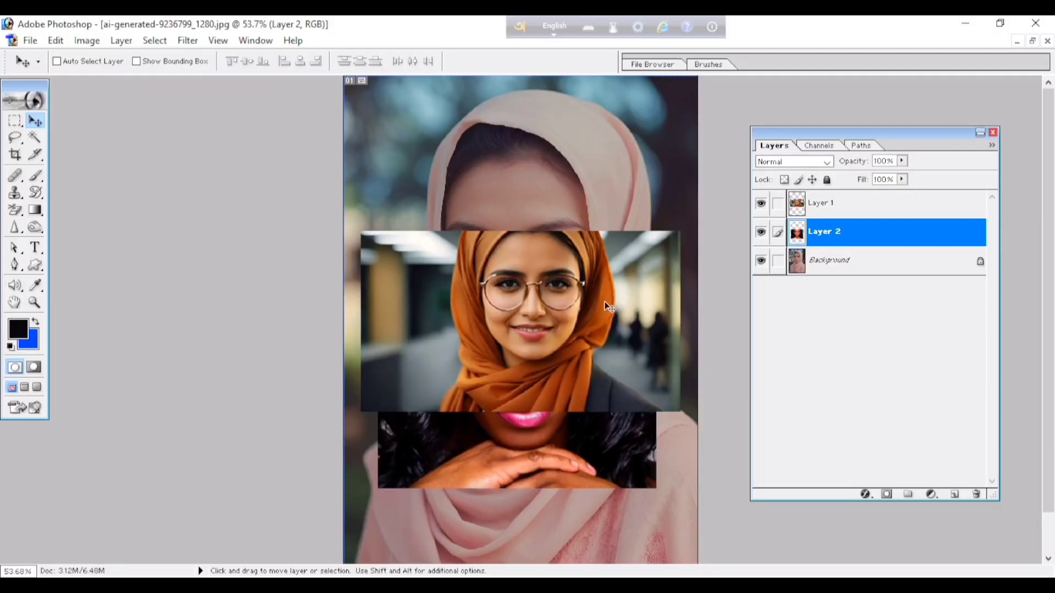
Select Layer 1 directly on the canvas from the list of layers and move its photo up to uncover more of Layer 2.
{"action": "right_click", "coordinate": [525, 285]}
{"action": "left_click", "coordinate": [551, 300]}
{"action": "left_click_drag", "start_coordinate": [543, 316], "coordinate": [545, 225]}
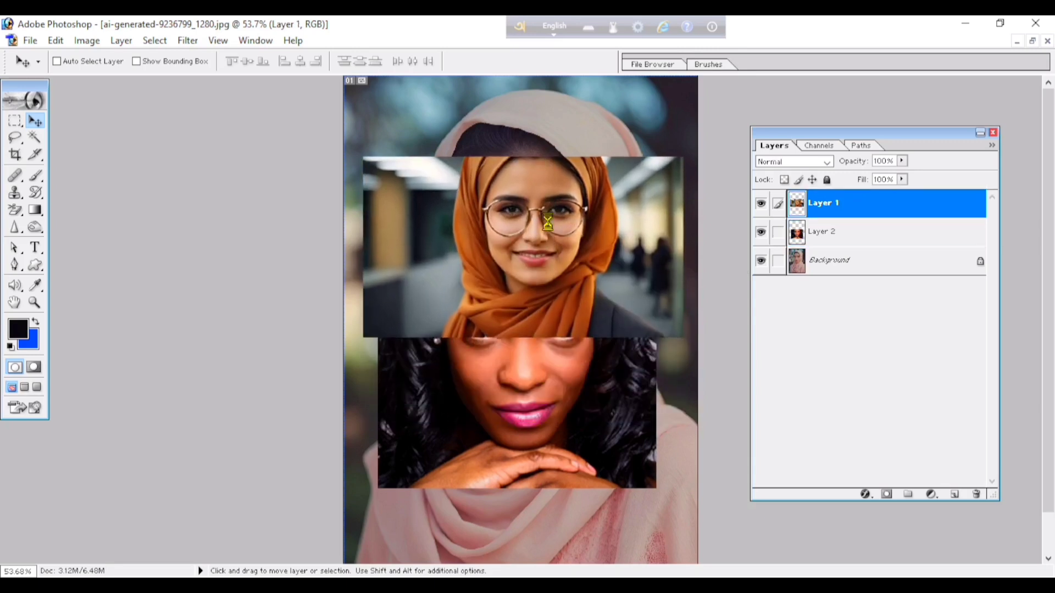
Select Layer 2 from the layer list at its photo on the canvas and move the photo slightly down.
{"action": "right_click", "coordinate": [570, 401]}
{"action": "left_click", "coordinate": [574, 406]}
{"action": "left_click_drag", "start_coordinate": [569, 385], "coordinate": [567, 399]}
{"action": "right_click", "coordinate": [568, 394]}
{"action": "left_click", "coordinate": [593, 407]}
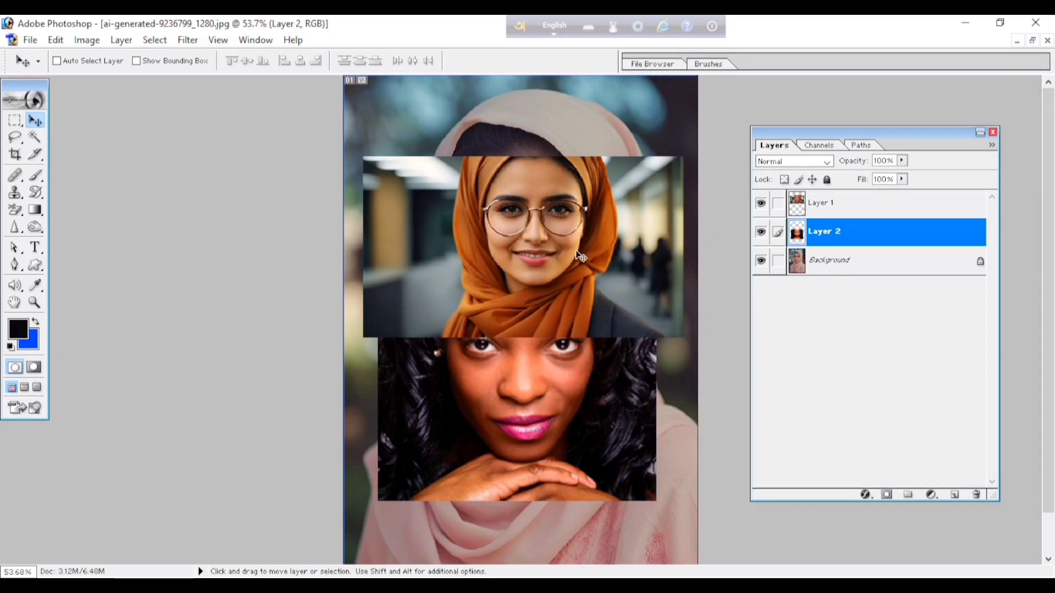
Reposition the Layer 2 photo below the orange-headscarf photo by moving from over Layer 1 while Layer 2 stays active.
{"action": "left_click_drag", "start_coordinate": [533, 225], "coordinate": [507, 272]}
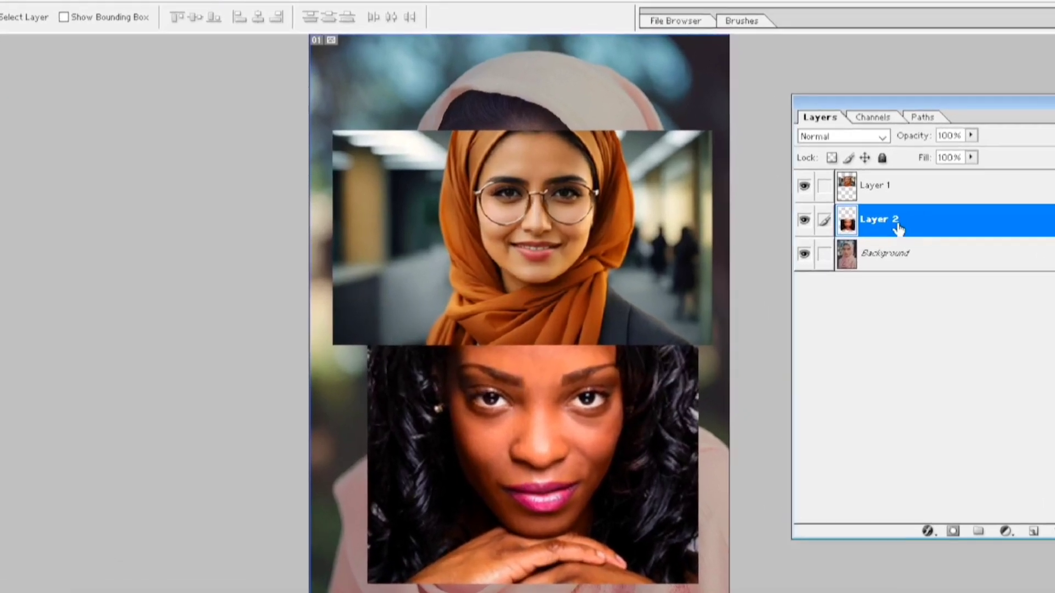
{"action": "mouse_move", "coordinate": [532, 207]}
{"action": "left_mouse_down"}
{"action": "mouse_move", "coordinate": [548, 236]}
{"action": "mouse_move", "coordinate": [518, 203]}
{"action": "left_mouse_up"}
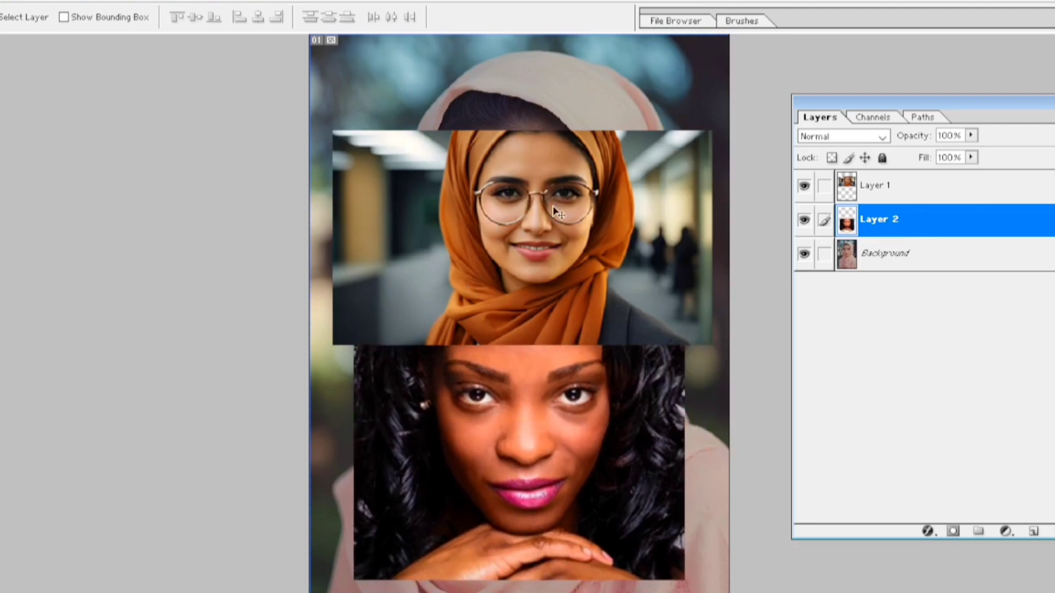
{"action": "mouse_move", "coordinate": [522, 191]}
{"action": "left_mouse_down"}
{"action": "mouse_move", "coordinate": [533, 215]}
{"action": "mouse_move", "coordinate": [515, 206]}
{"action": "left_mouse_up"}
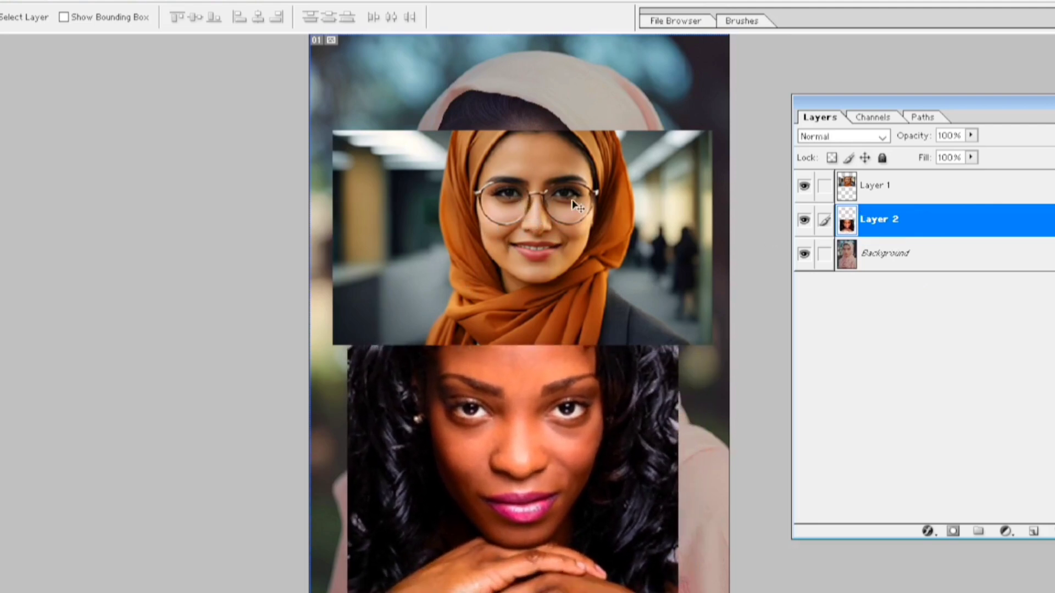
Make Layer 1 active and shift its photo slightly up, then make Layer 2 active and shift its photo slightly down.
{"action": "left_click", "coordinate": [899, 184]}
{"action": "left_click_drag", "start_coordinate": [547, 208], "coordinate": [496, 189]}
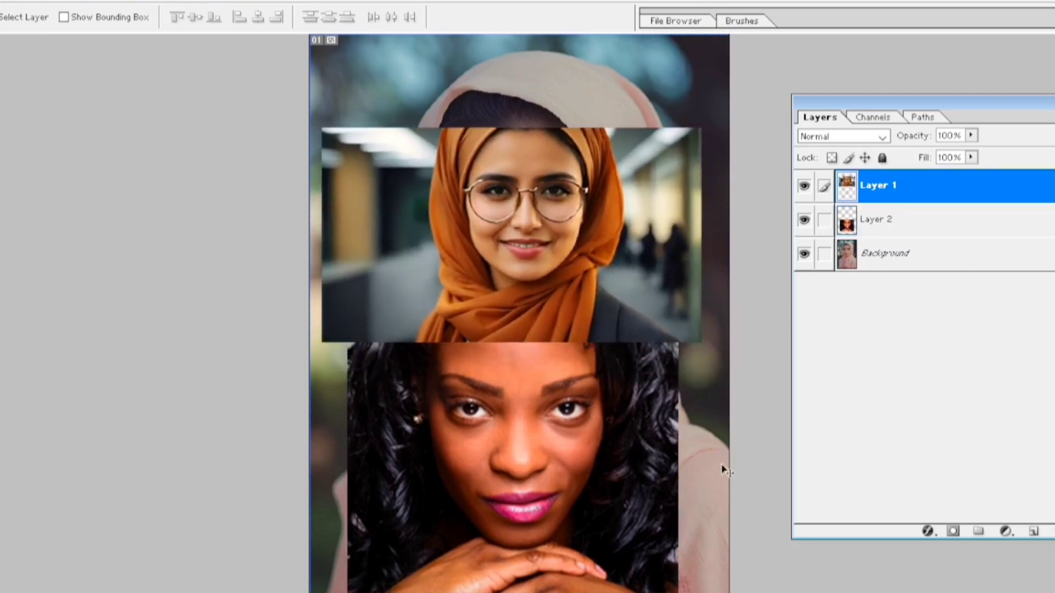
{"action": "left_click", "coordinate": [872, 220]}
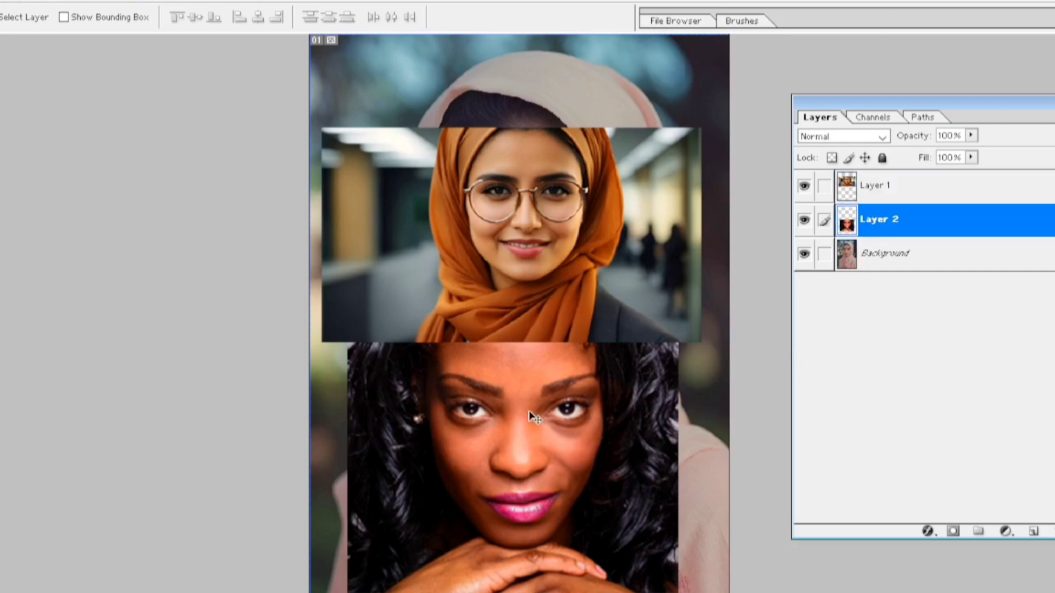
{"action": "left_click_drag", "start_coordinate": [528, 411], "coordinate": [546, 429]}
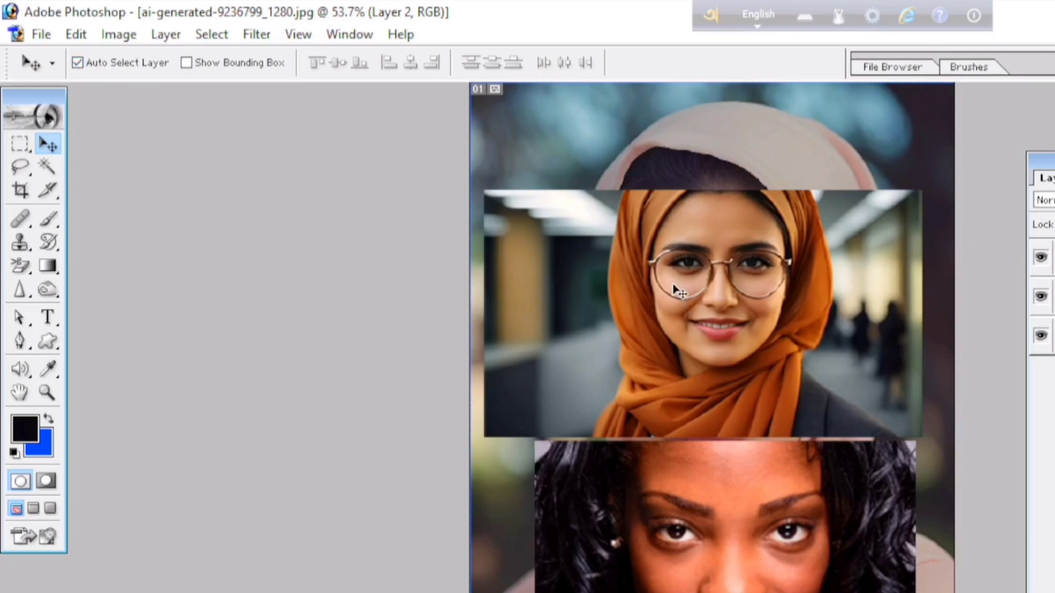
With Auto Select Layer enabled, move the orange-headscarf photo and the Layer 2 photo upward, then reselect Layer 1 on the canvas.
{"action": "left_click_drag", "start_coordinate": [675, 289], "coordinate": [669, 220]}
{"action": "left_click_drag", "start_coordinate": [698, 549], "coordinate": [650, 514]}
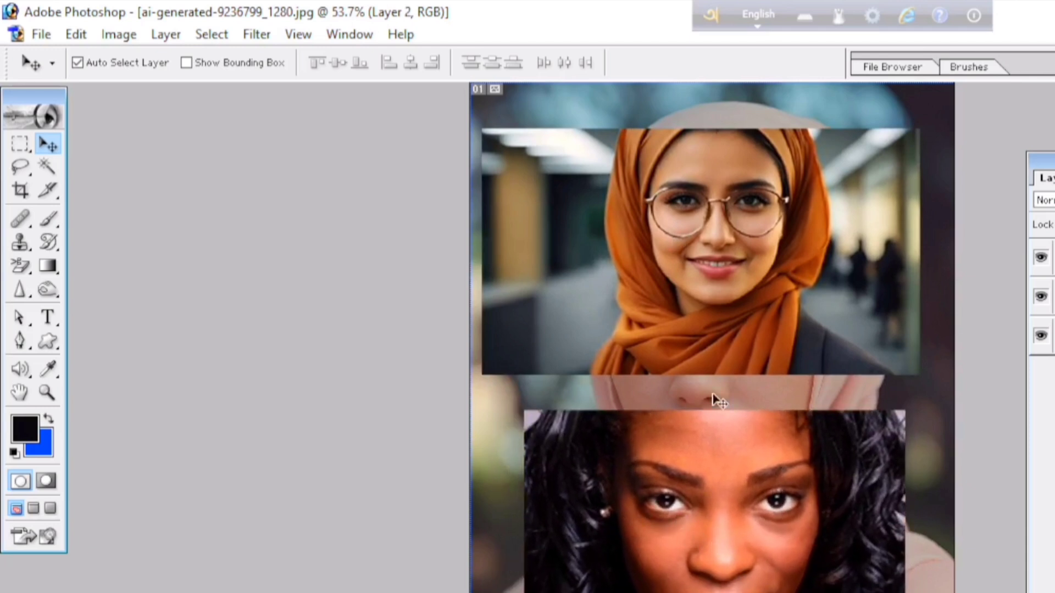
{"action": "mouse_move", "coordinate": [683, 291]}
{"action": "left_mouse_down"}
{"action": "mouse_move", "coordinate": [693, 317]}
{"action": "mouse_move", "coordinate": [685, 294]}
{"action": "left_mouse_up"}
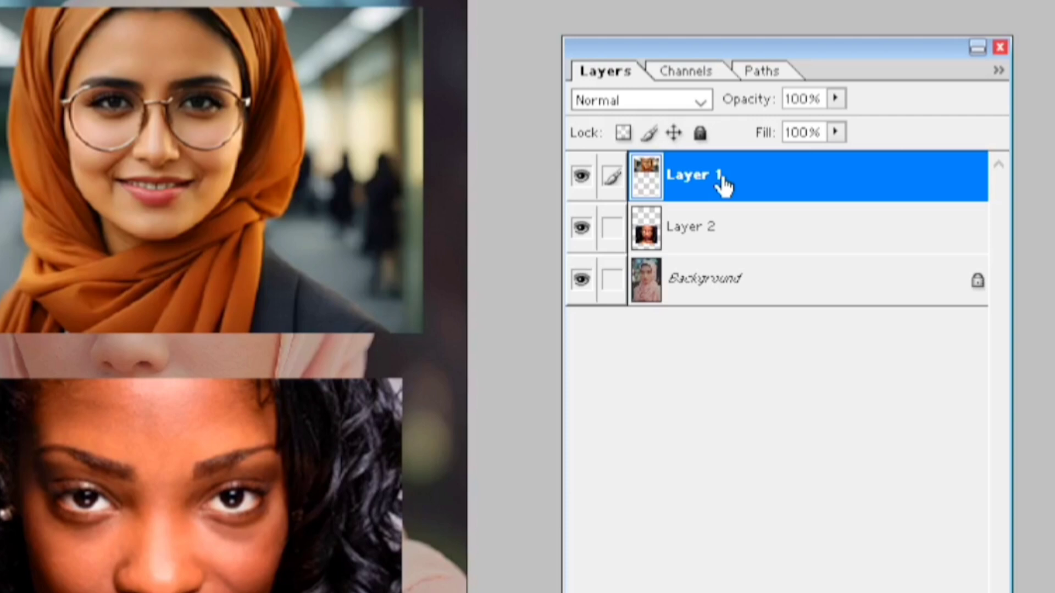
Delete Layer 1 with confirmation, and discard Layer 2 by moving it to the palette's trash.
{"action": "right_click", "coordinate": [723, 184]}
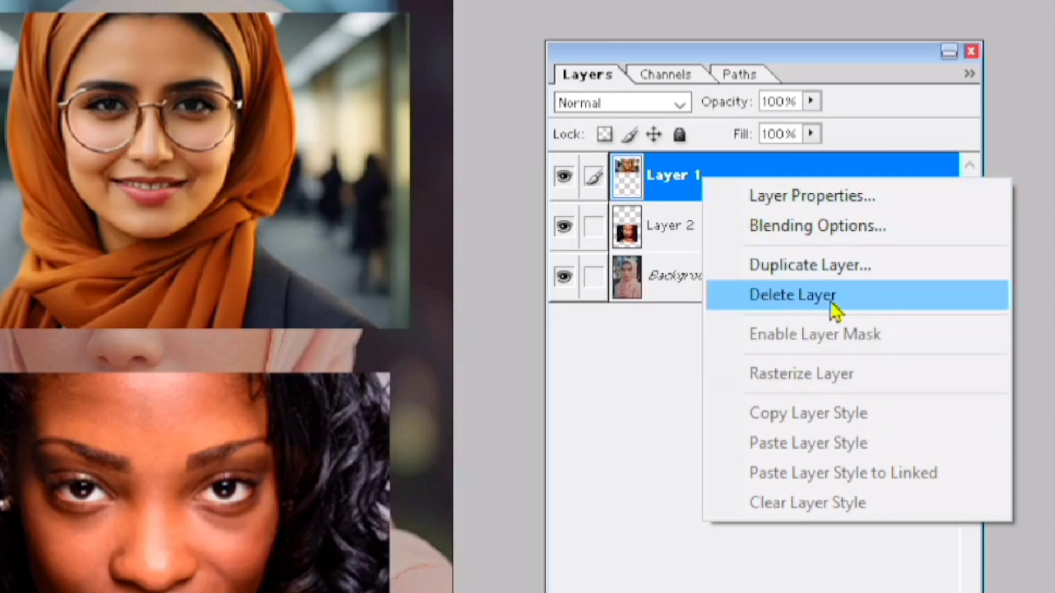
{"action": "left_click", "coordinate": [810, 302]}
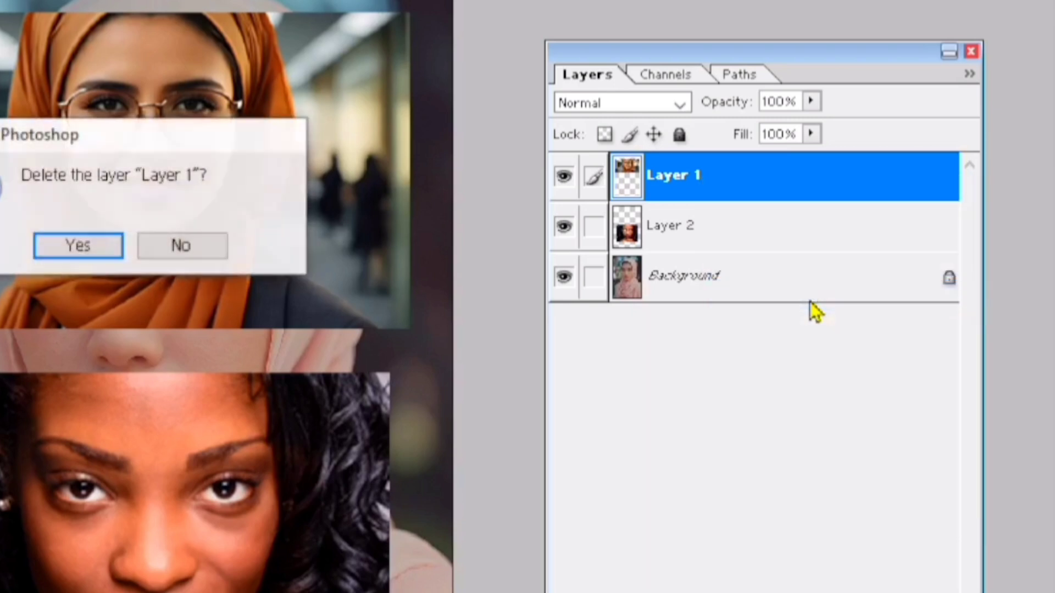
{"action": "left_click", "coordinate": [71, 251]}
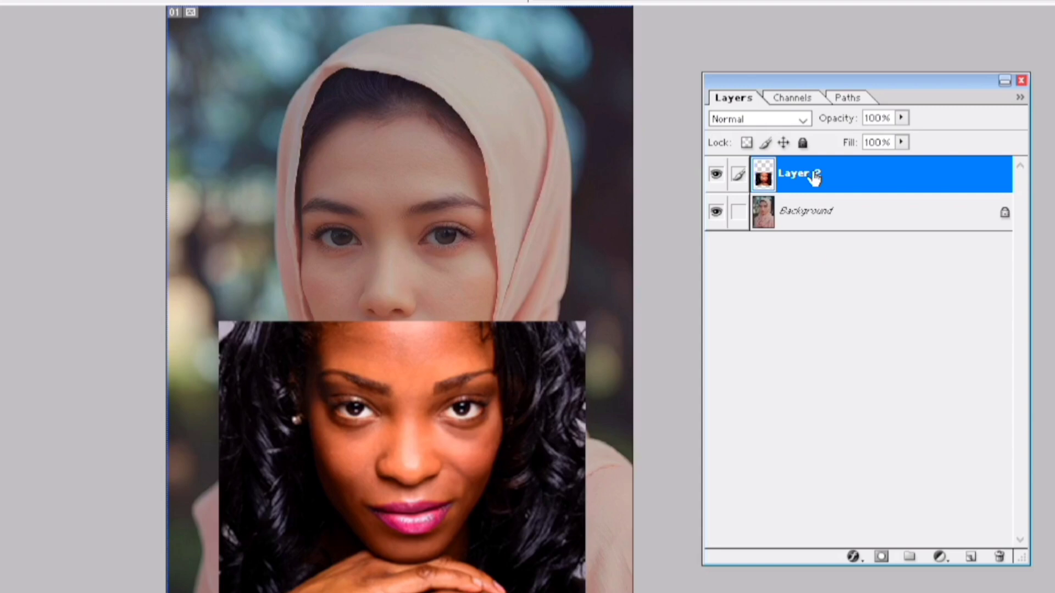
{"action": "left_click_drag", "start_coordinate": [815, 177], "coordinate": [1002, 563]}
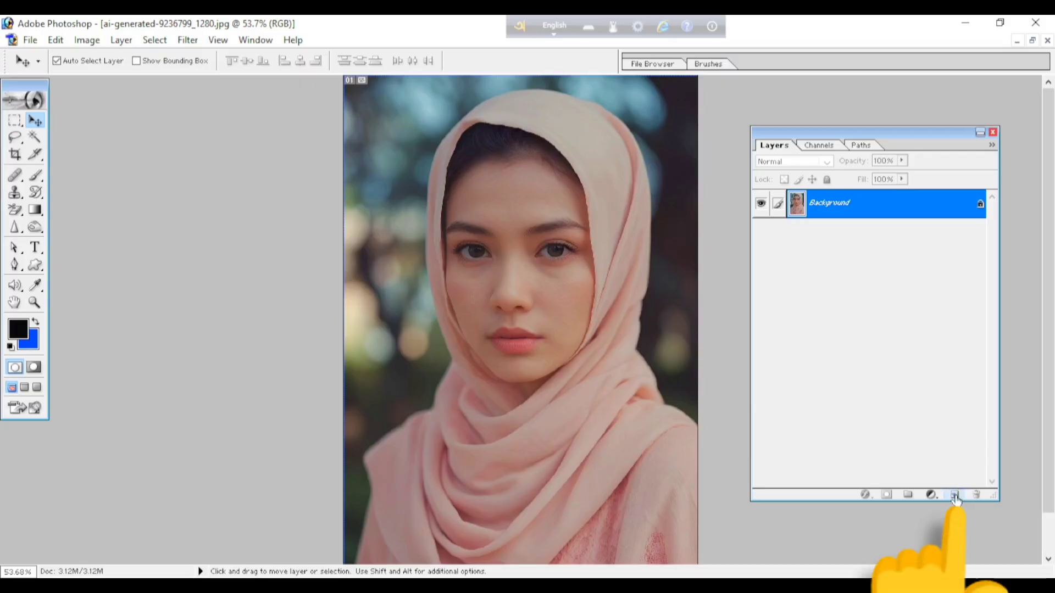
Create a new empty layer above the Background and draw a wide rectangular marquee selection across the woman's forehead.
{"action": "left_click", "coordinate": [955, 496]}
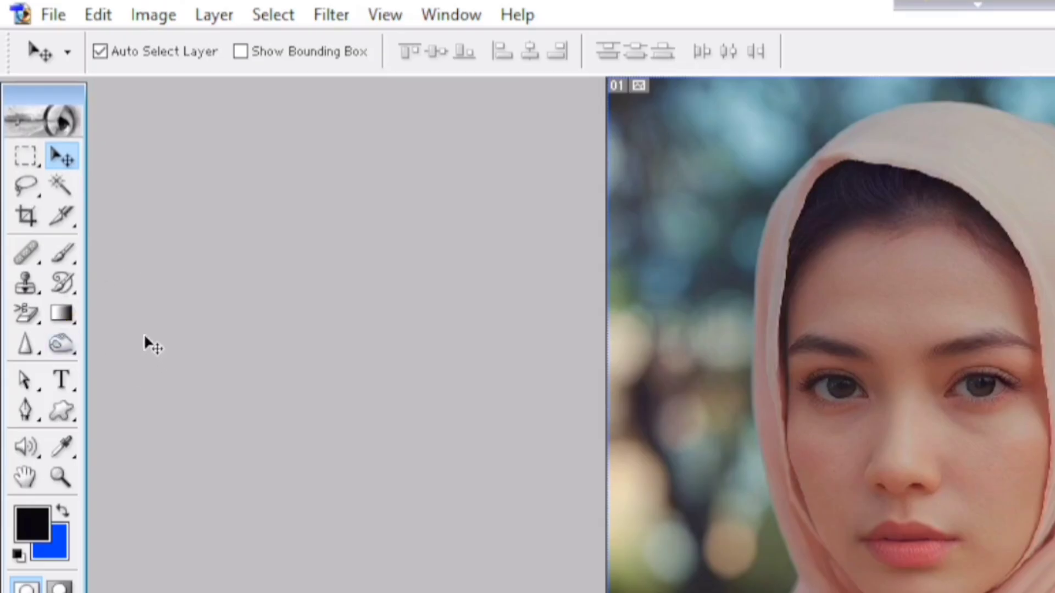
{"action": "left_click", "coordinate": [26, 162]}
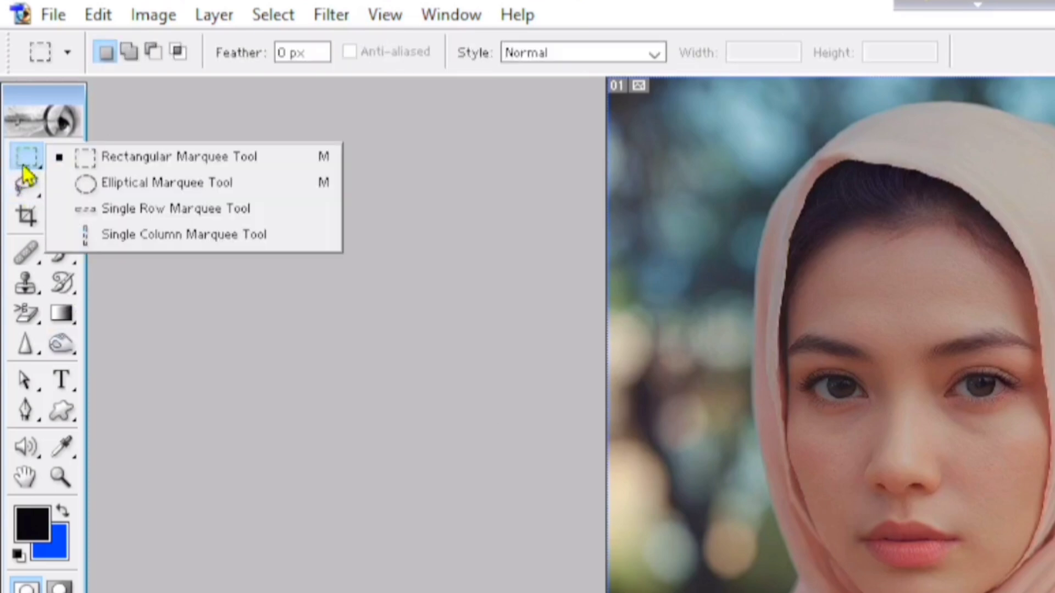
{"action": "left_click", "coordinate": [147, 157]}
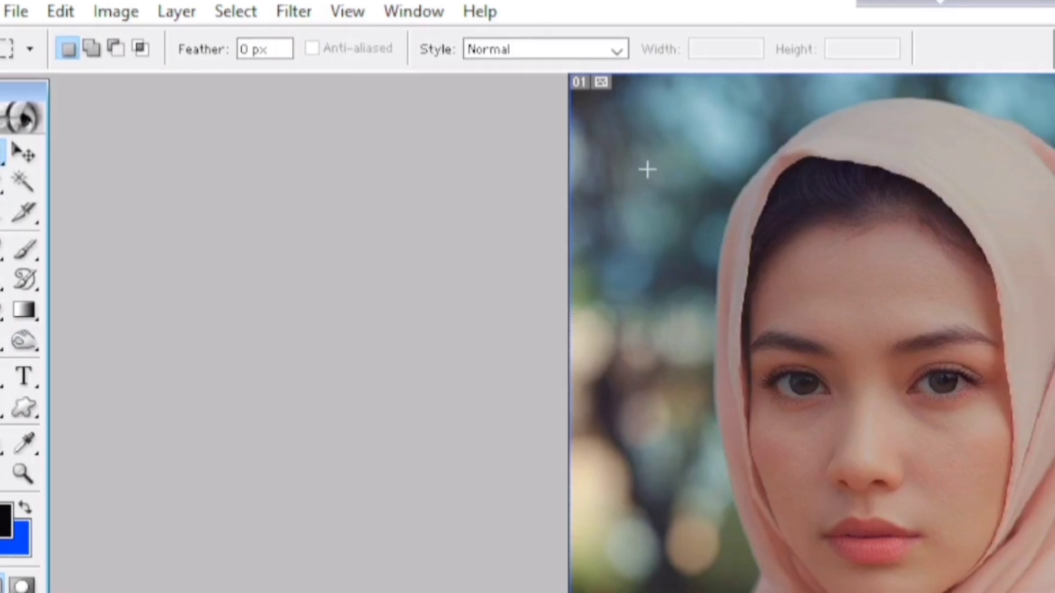
{"action": "left_click_drag", "start_coordinate": [691, 131], "coordinate": [1054, 341]}
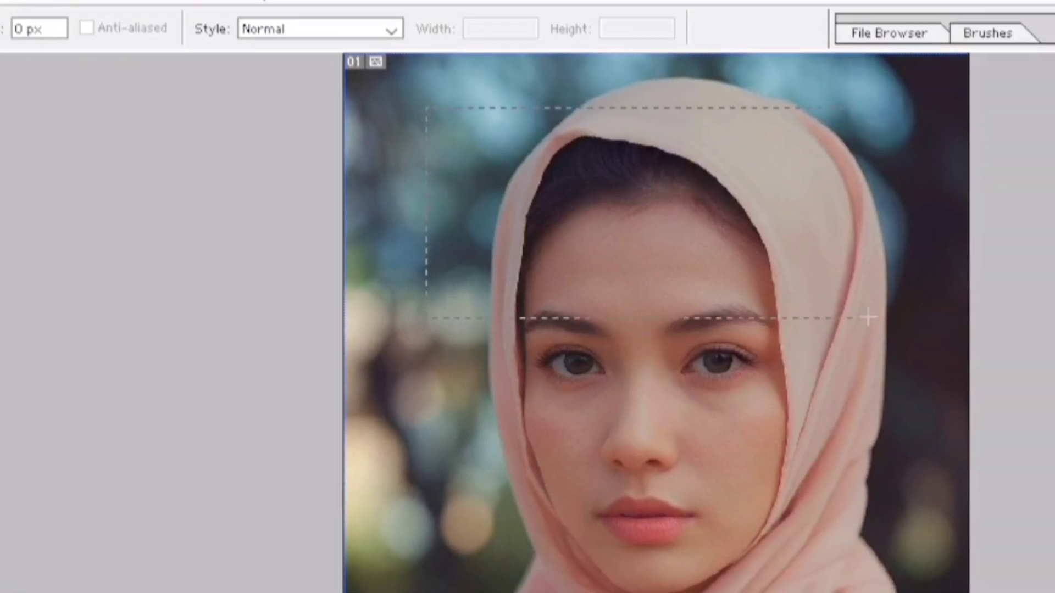
{"action": "left_click_drag", "start_coordinate": [868, 317], "coordinate": [869, 318]}
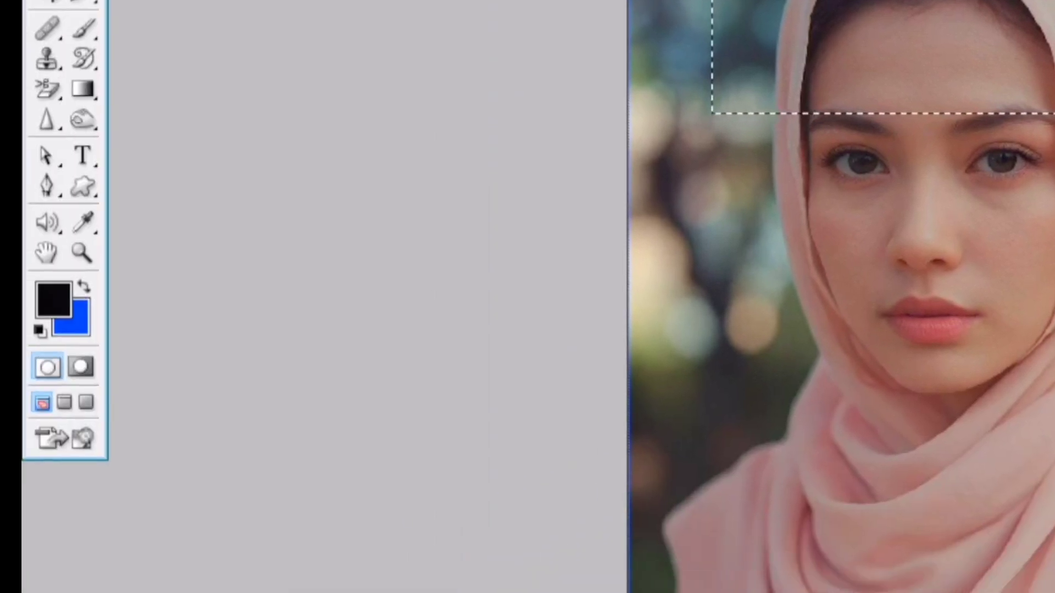
Set the background colour to bright magenta, fill the rectangular selection with it on Layer 1, and deselect.
{"action": "left_click", "coordinate": [73, 330]}
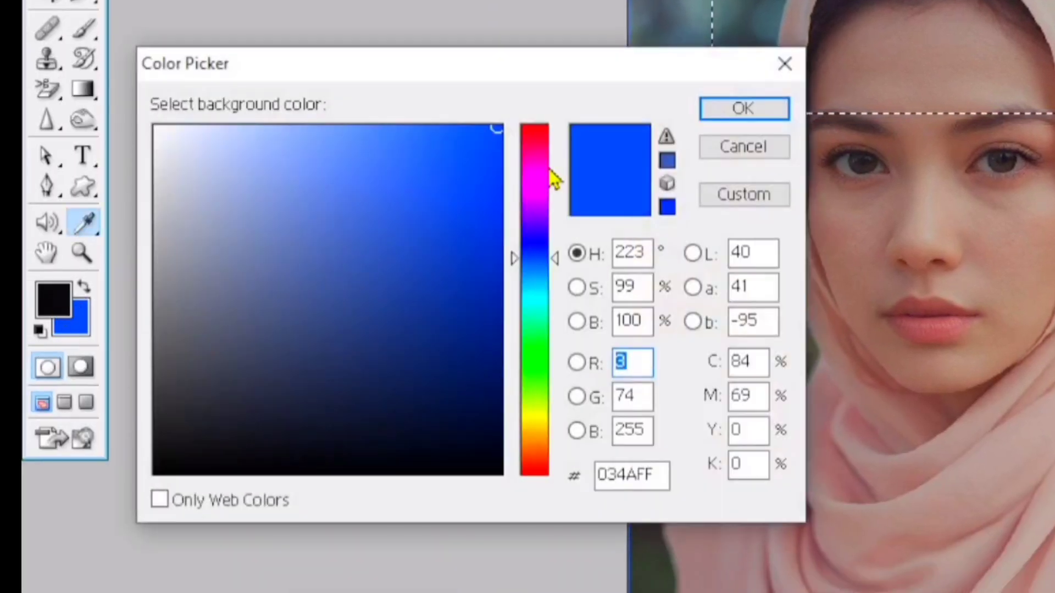
{"action": "left_click", "coordinate": [550, 175]}
{"action": "left_click", "coordinate": [501, 126]}
{"action": "left_click", "coordinate": [743, 112]}
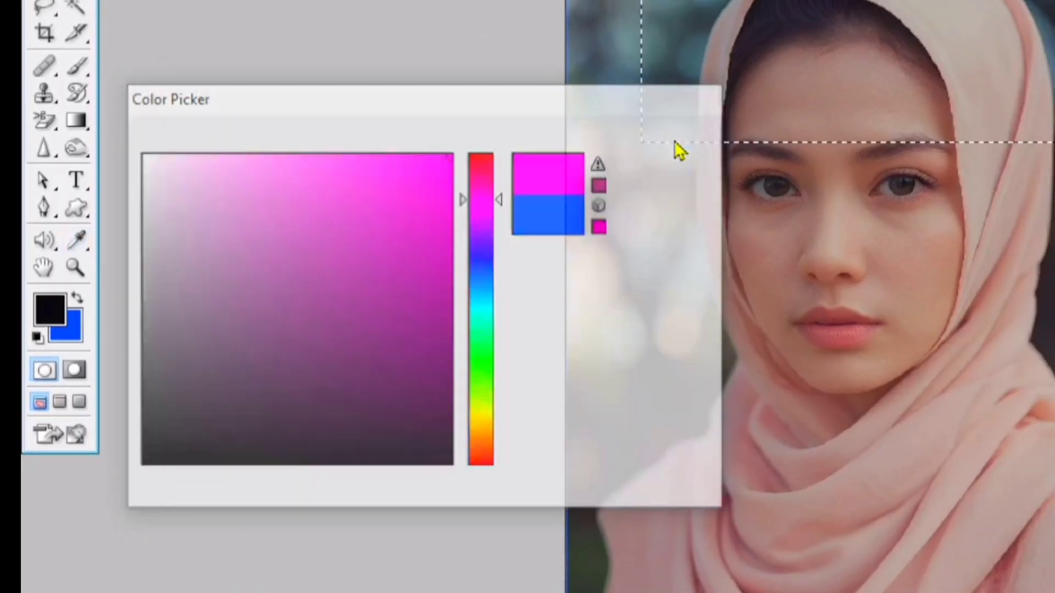
{"action": "key", "text": "ctrl+BackSpace"}
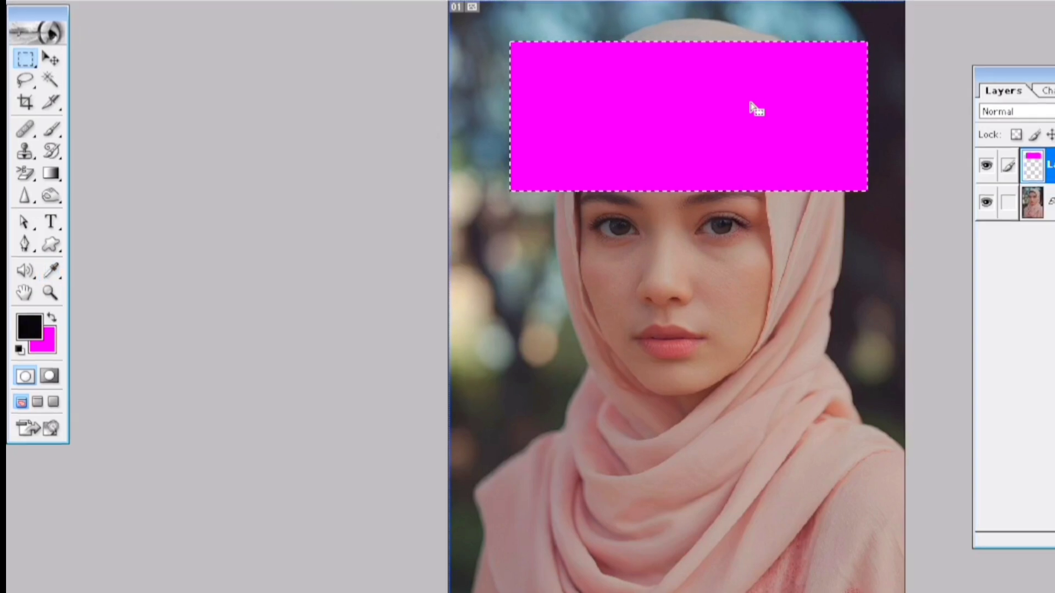
{"action": "key", "text": "ctrl+d"}
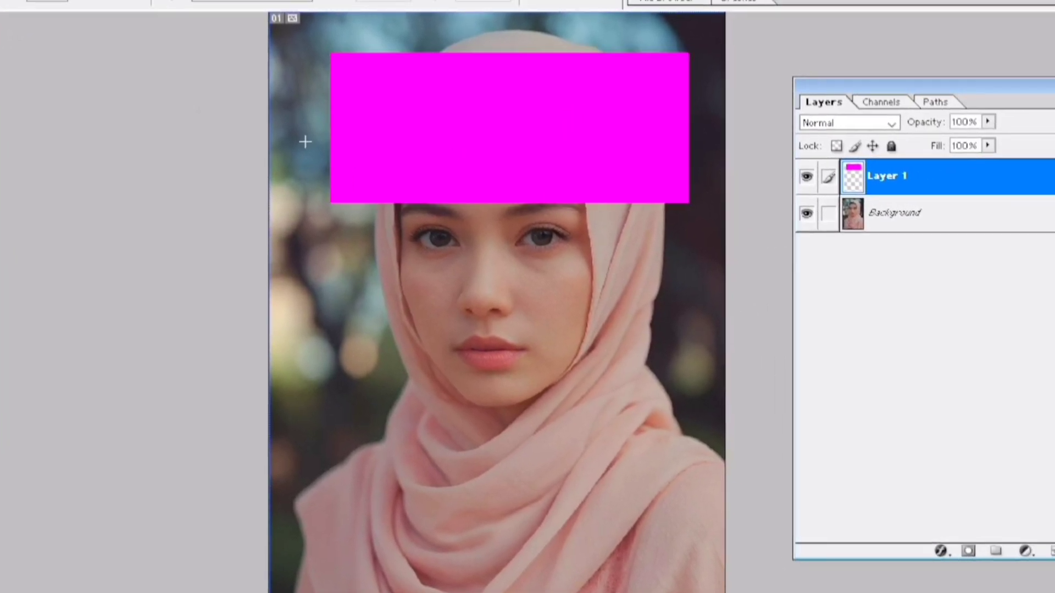
Move the magenta rectangle with the Move tool down over the chest and back over the forehead, and shift the Layers palette upward.
{"action": "key", "text": "v"}
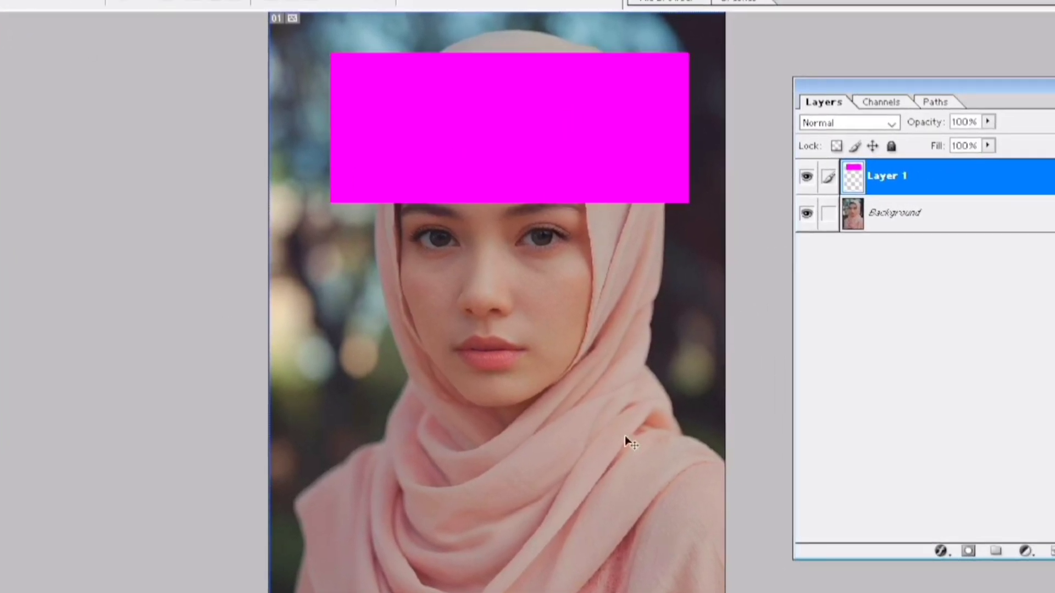
{"action": "left_click", "coordinate": [497, 384]}
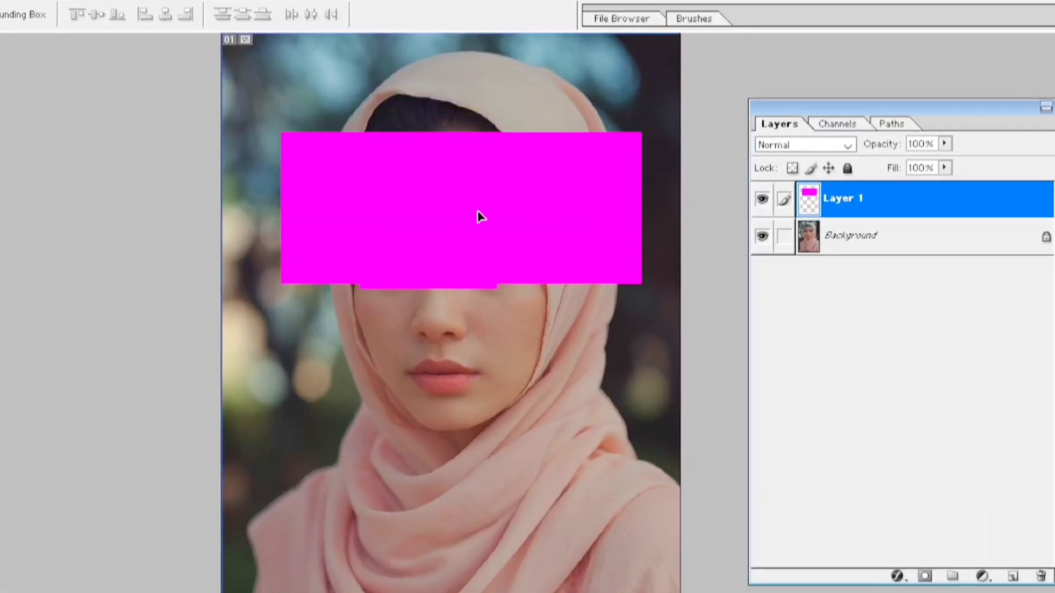
{"action": "left_click_drag", "start_coordinate": [543, 220], "coordinate": [522, 189]}
{"action": "left_click_drag", "start_coordinate": [432, 177], "coordinate": [442, 582]}
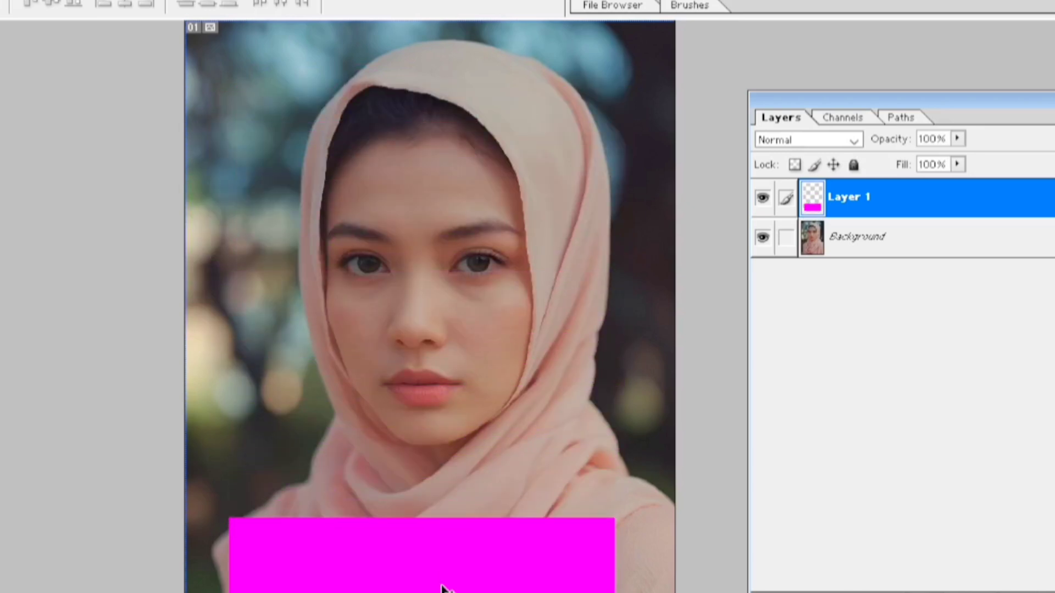
{"action": "left_click_drag", "start_coordinate": [444, 588], "coordinate": [449, 511]}
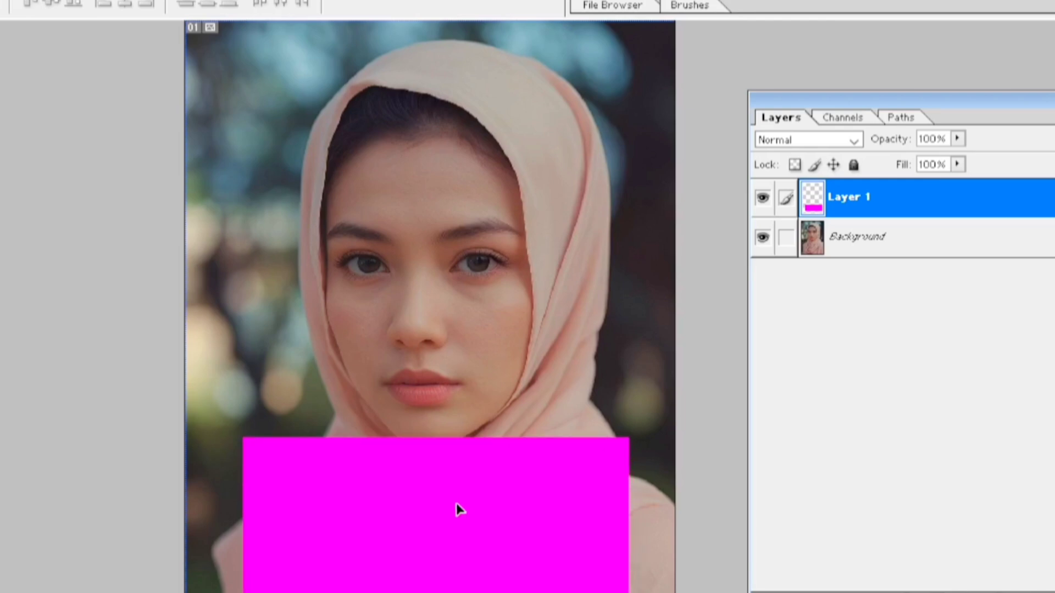
{"action": "left_click_drag", "start_coordinate": [461, 511], "coordinate": [435, 155]}
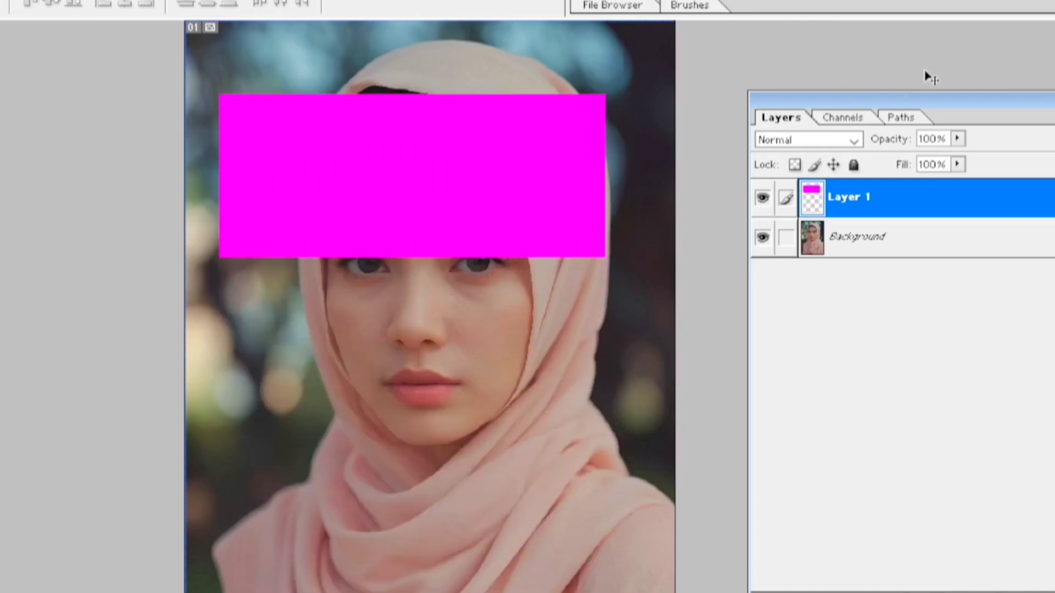
{"action": "left_click_drag", "start_coordinate": [926, 103], "coordinate": [934, 63]}
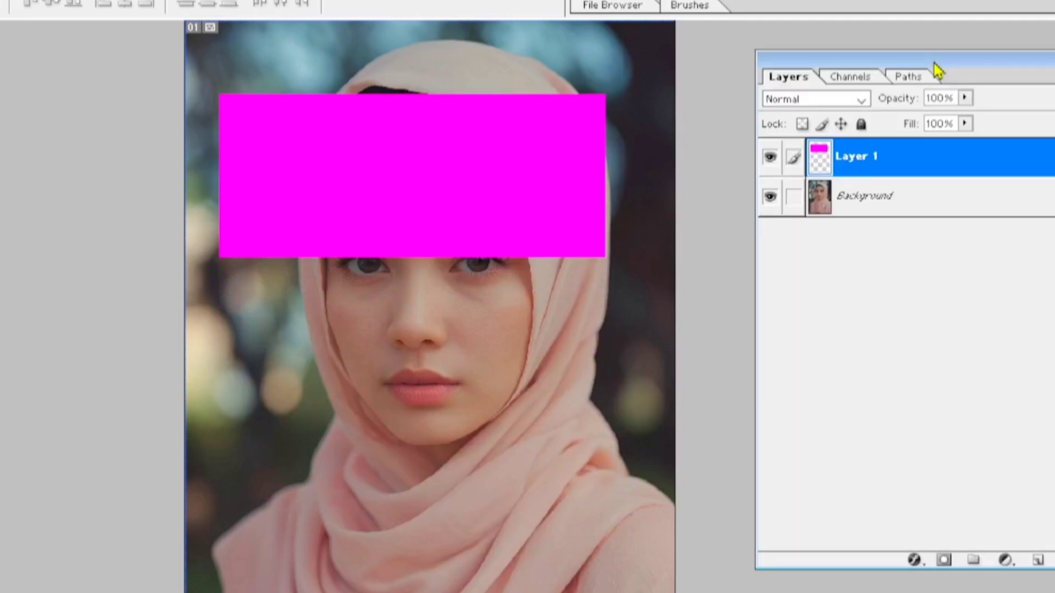